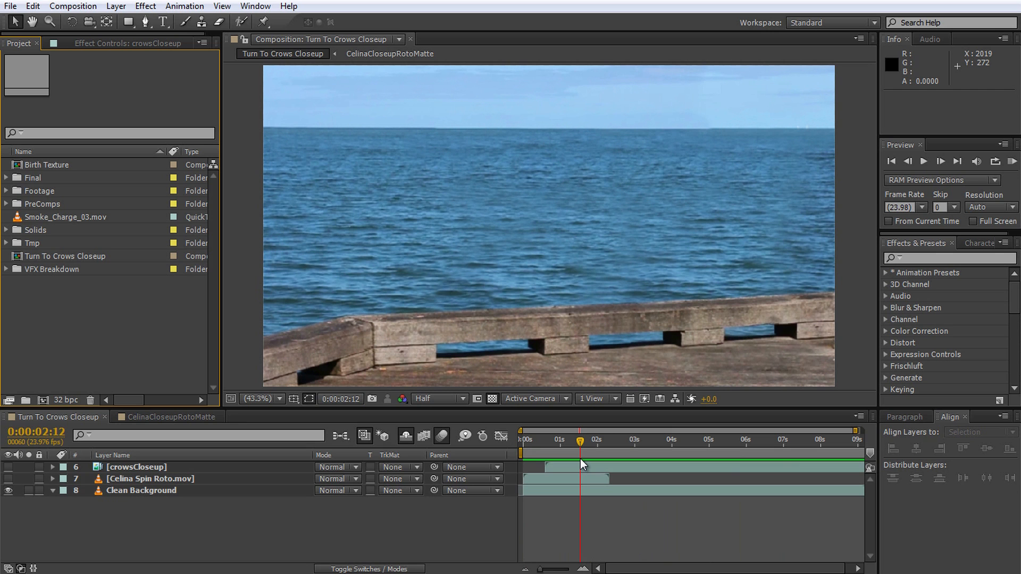
Step: Make the Spin Roto layer visible and check it at 0:00:01:23 with and without the Clean Background layer
left_click(579, 459)
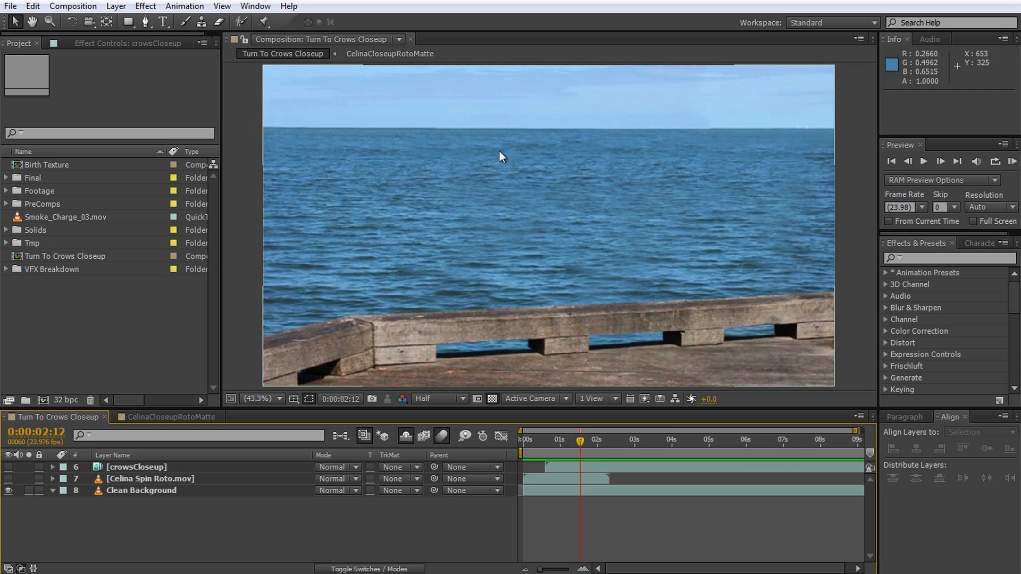
left_click(9, 479)
left_click_drag(598, 445, 560, 459)
left_click(8, 490)
left_click(8, 490)
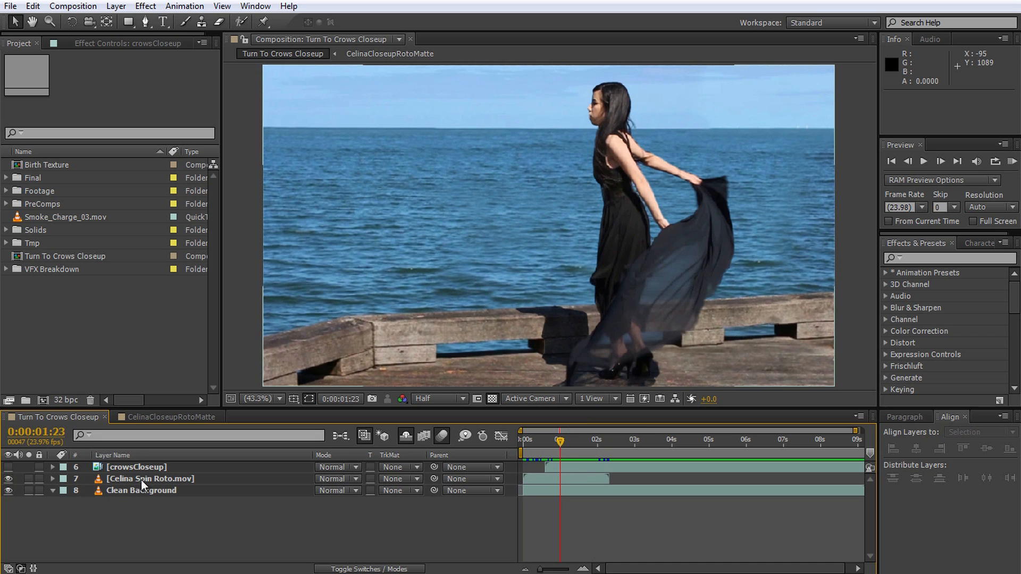
Step: Turn on the crowsCloseup layer, checking it at 0:00:02:11 both without and with the Spin Roto layer visible
left_click(8, 478)
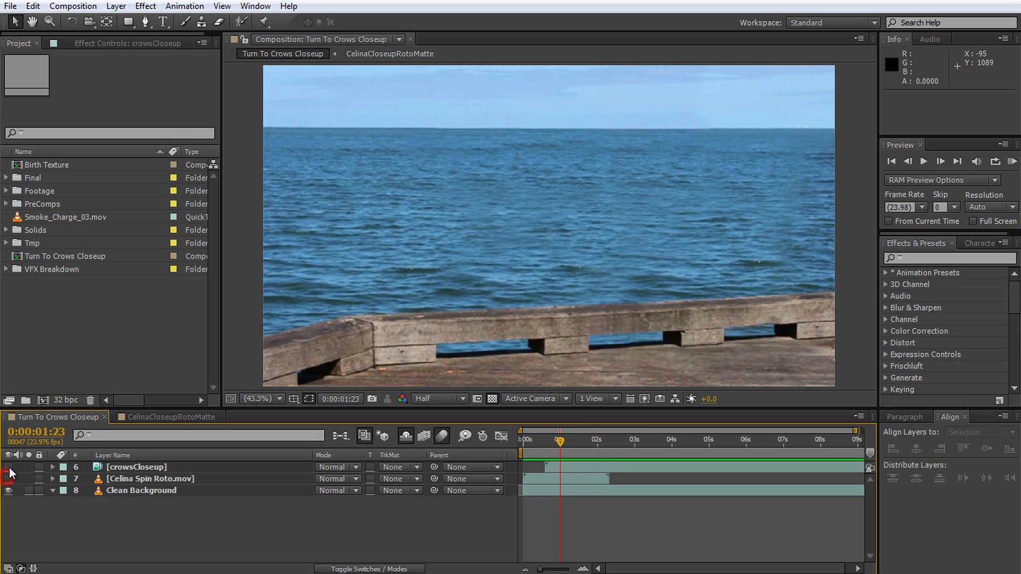
left_click(8, 467)
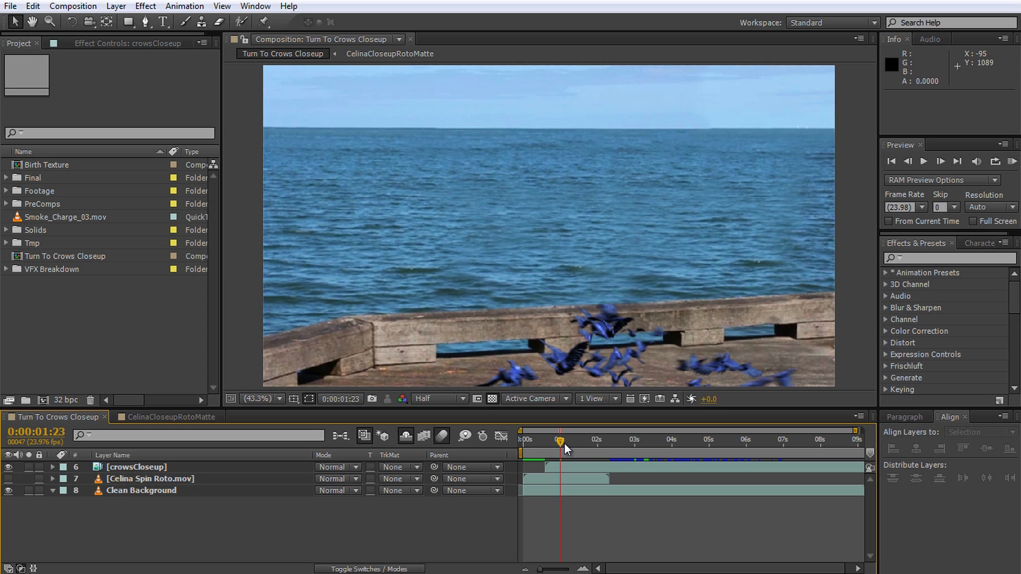
left_click_drag(563, 443, 578, 463)
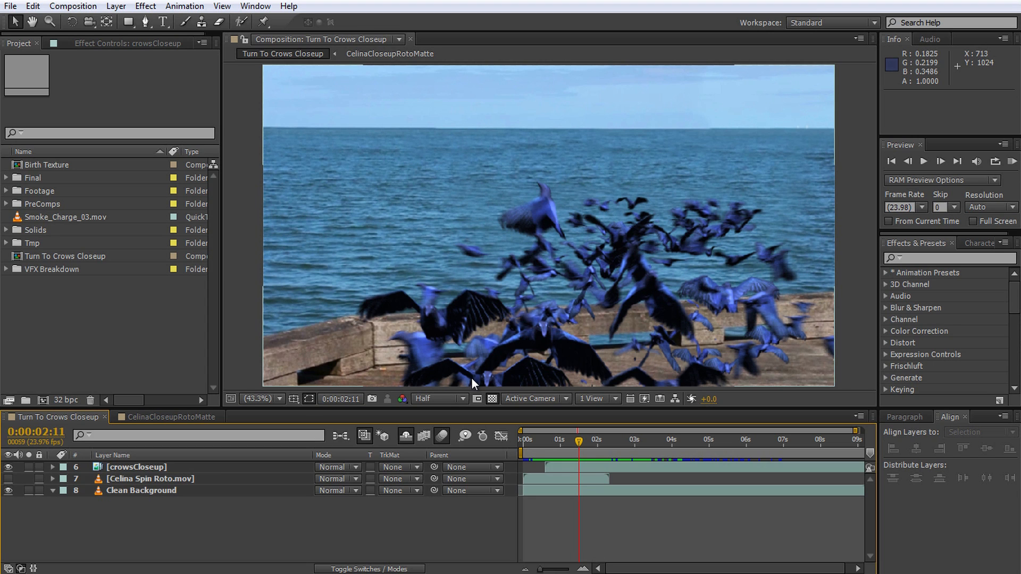
left_click(8, 478)
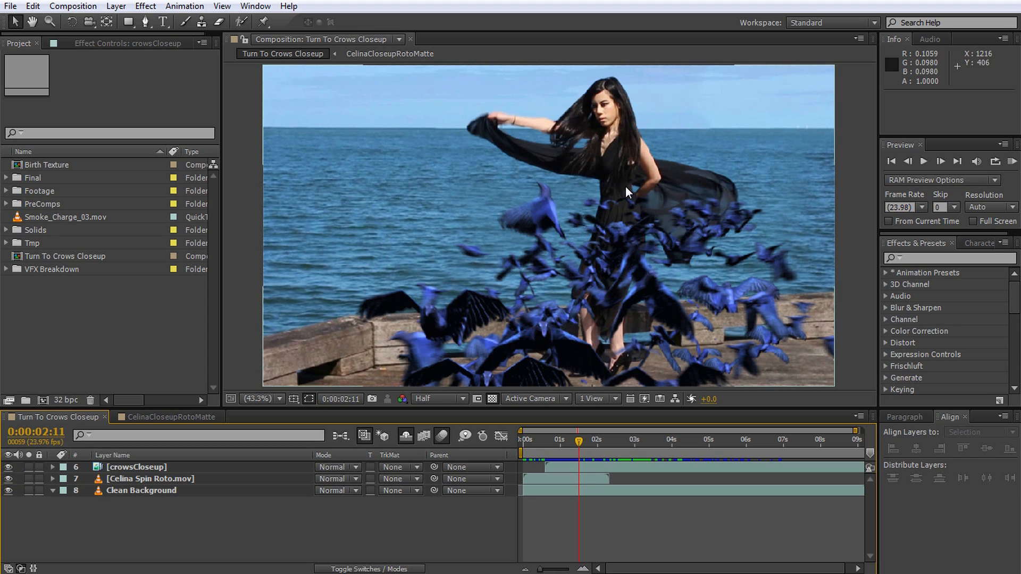
Step: Apply Hue/Saturation to the crowsCloseup layer with Master Saturation at -79 and Master Lightness at -72
left_click(937, 259)
type("hue")
left_click_drag(933, 330, 143, 465)
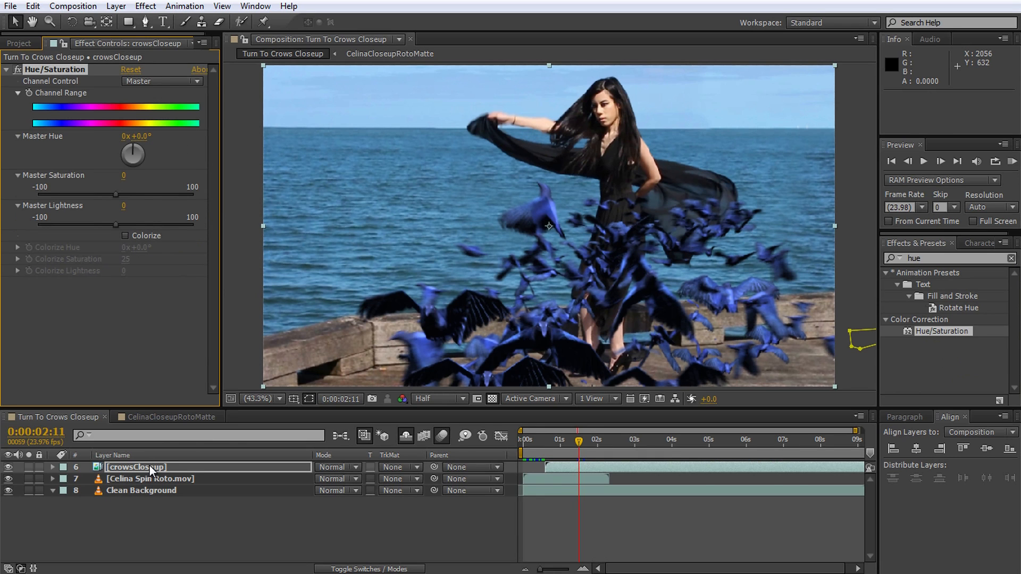
left_click_drag(117, 196, 54, 192)
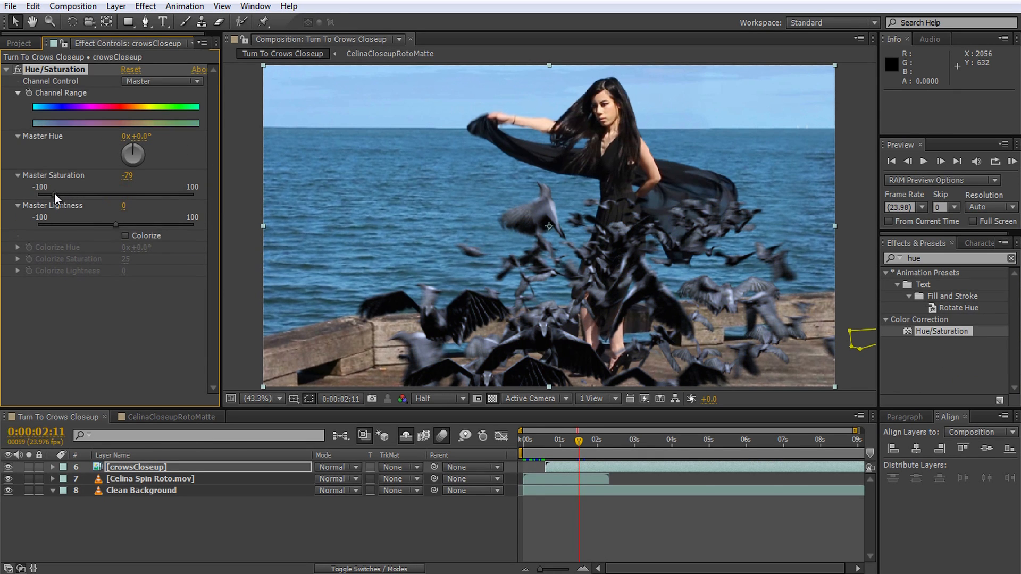
left_click_drag(117, 226, 59, 224)
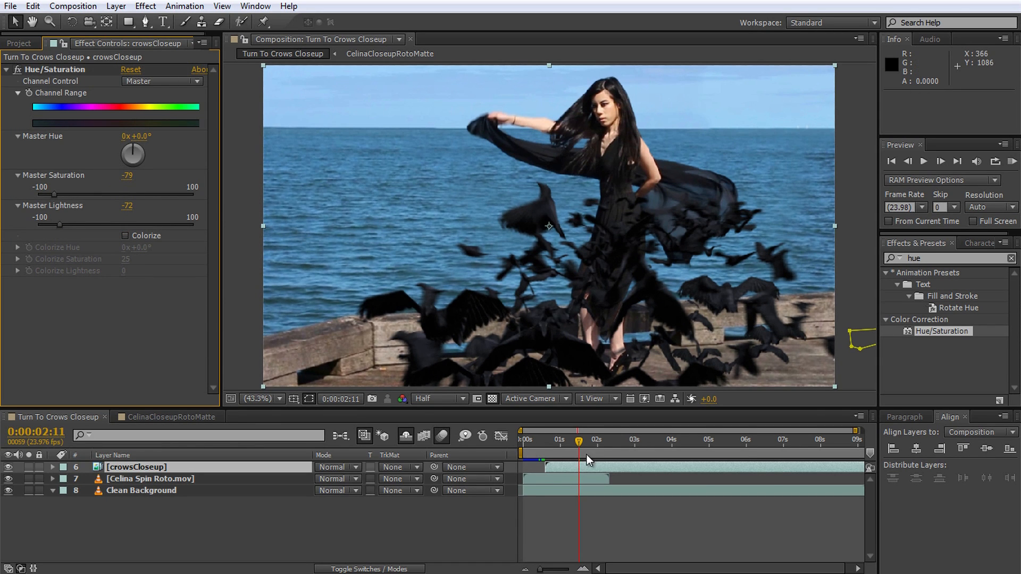
Step: Examine the animated masks on the crowsCloseup layer at 0:00:05:14, then collapse them and return to 0:00:00:23
left_click_drag(578, 444, 693, 461)
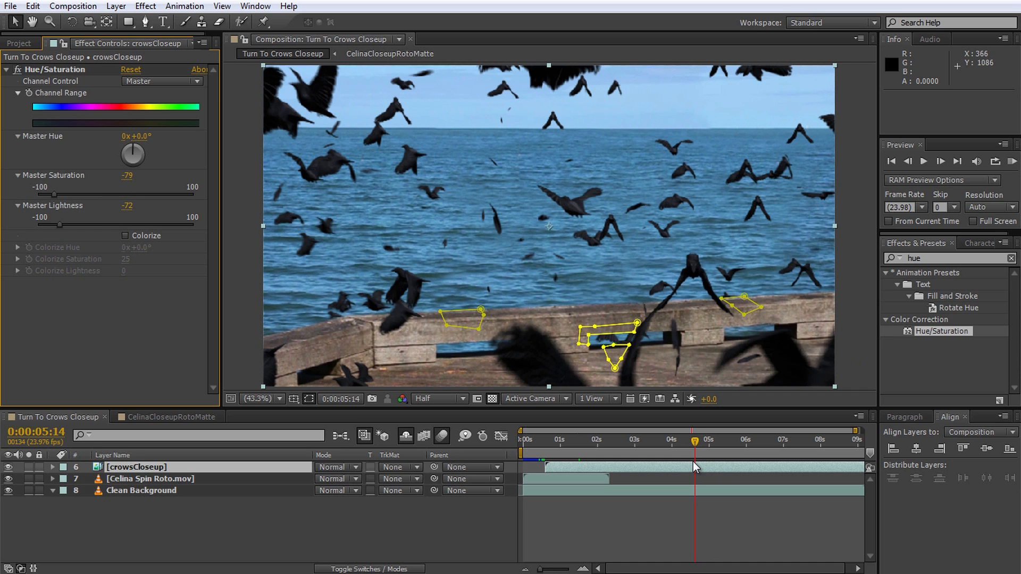
left_click_drag(693, 461, 693, 461)
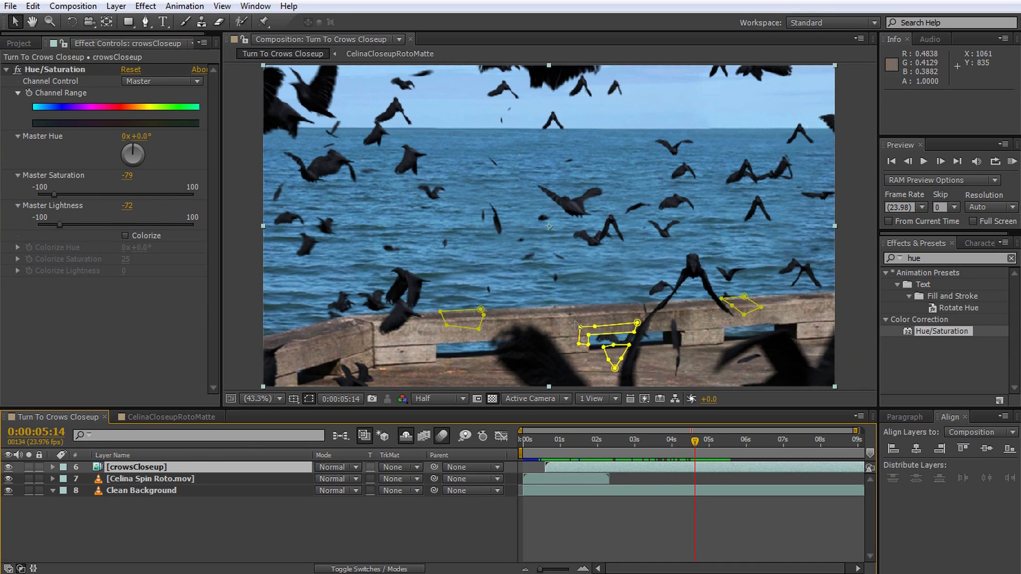
left_click(180, 464)
key("m")
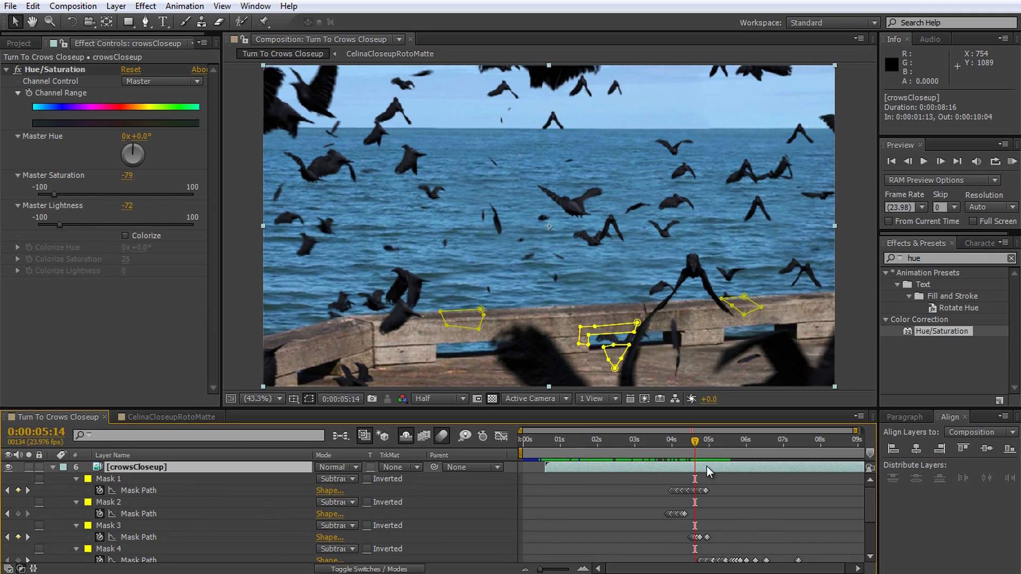
left_click_drag(694, 444, 523, 451)
left_click(53, 468)
left_click(207, 524)
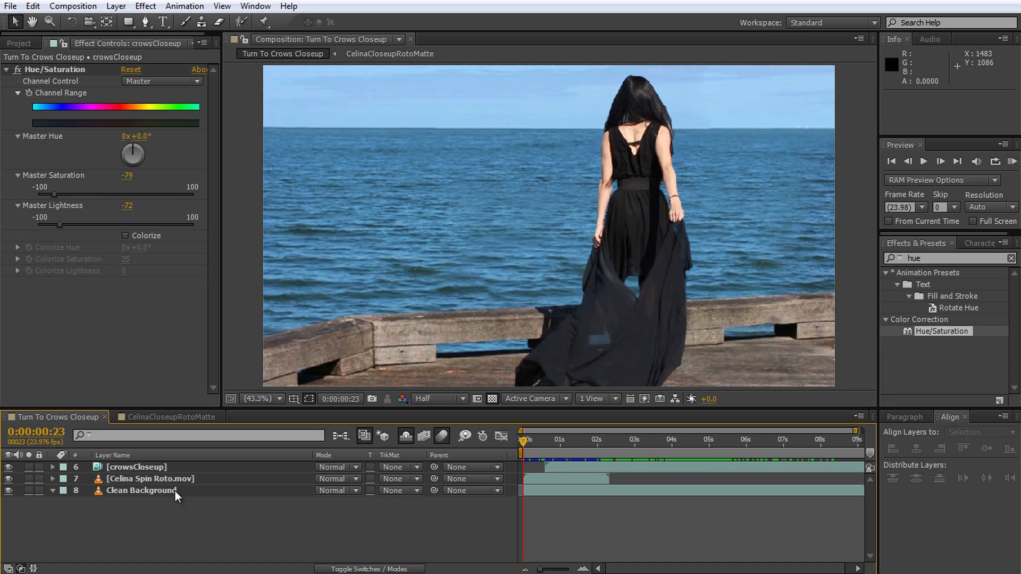
Step: Duplicate the crowsCloseup layer and hide the upper copy
left_click(165, 466)
key("ctrl+d")
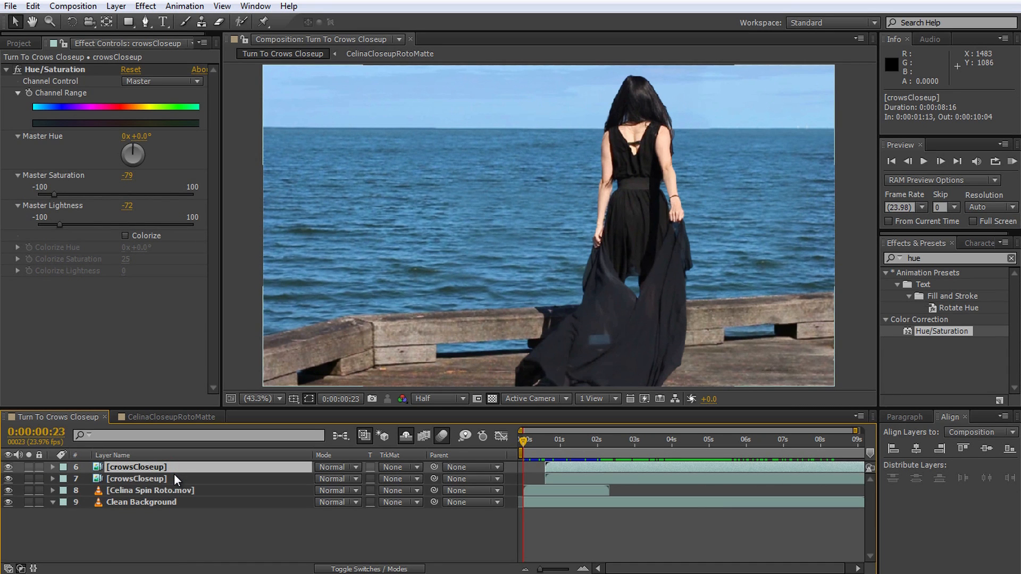
left_click(8, 467)
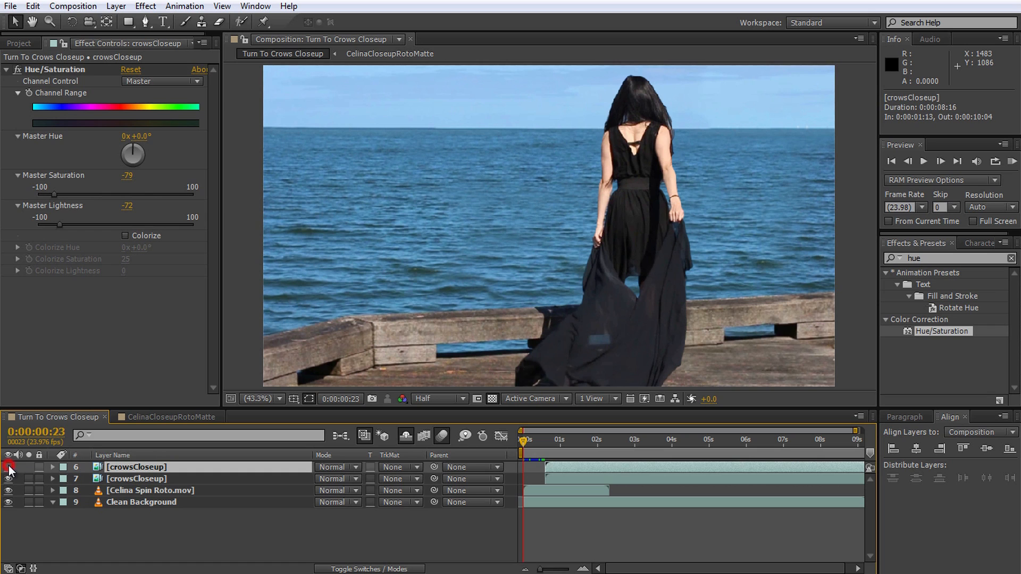
Step: Set the Spin Roto layer's track matte to Alpha Inverted Matte using the crowsCloseup layer above it, and check the cutout around 0:00:02:20
left_click(161, 478)
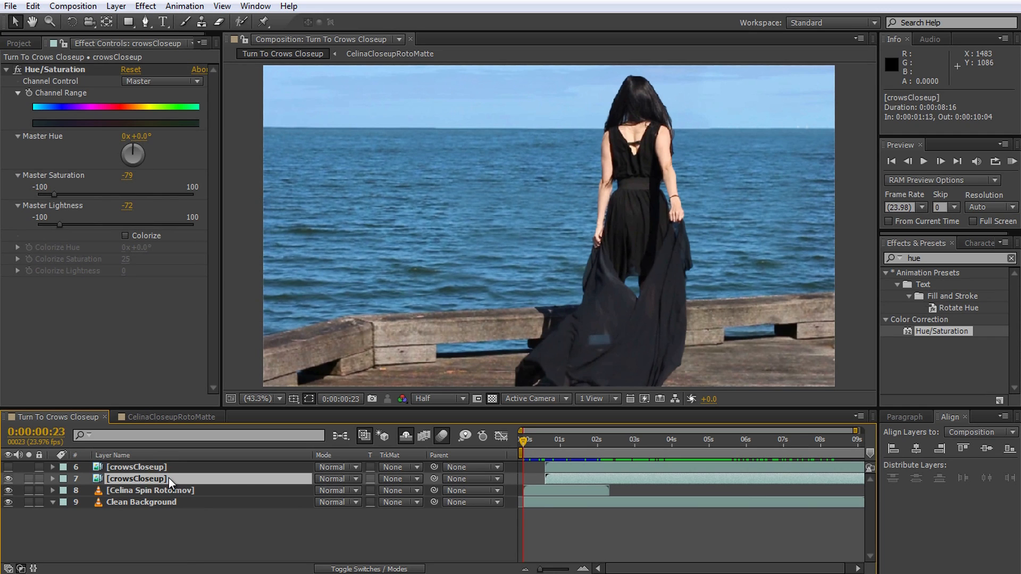
left_click(414, 489)
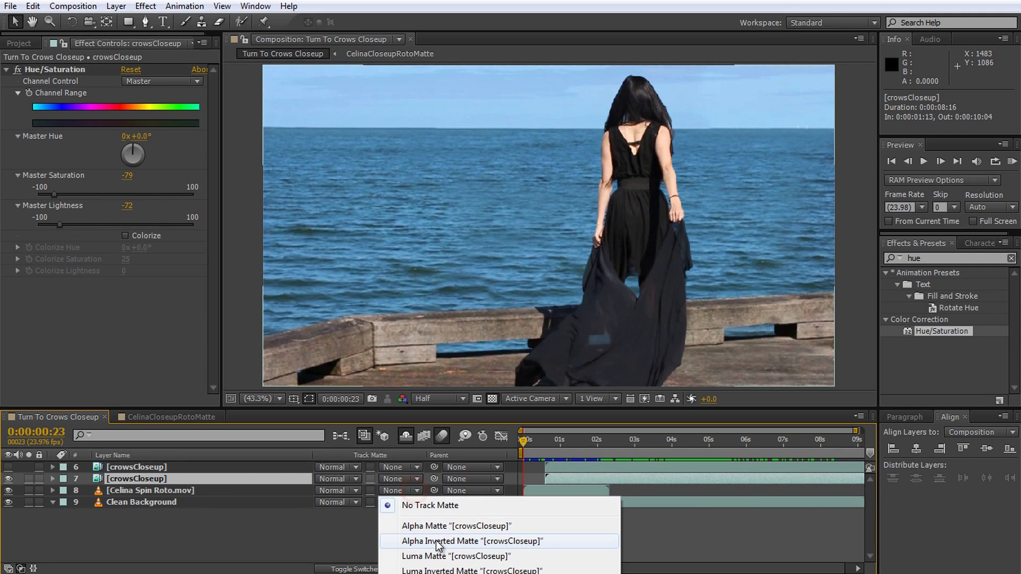
left_click(436, 540)
left_click_drag(527, 439, 605, 457)
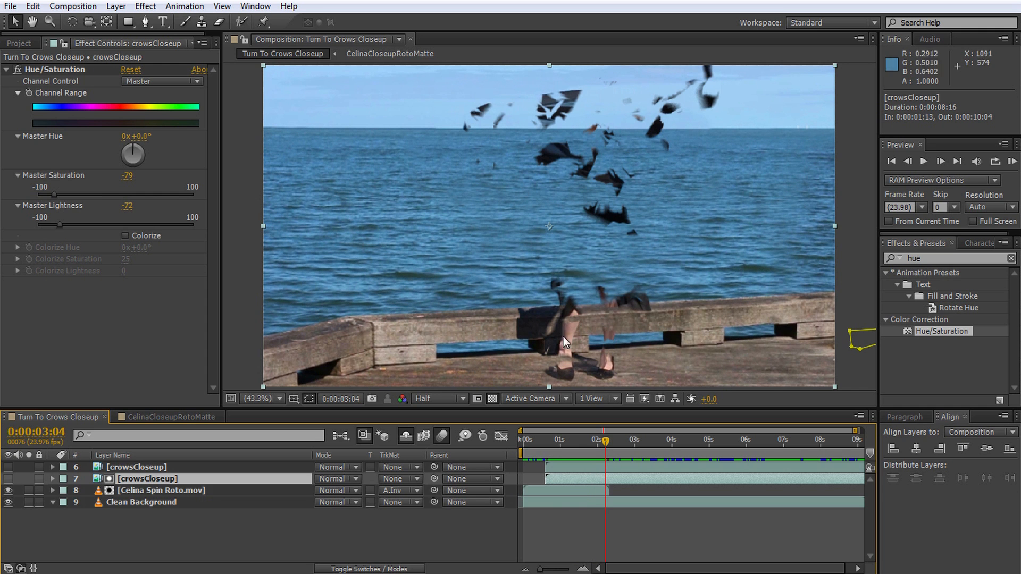
mouse_move(610, 439)
left_mouse_down()
mouse_move(623, 442)
mouse_move(593, 445)
left_mouse_up()
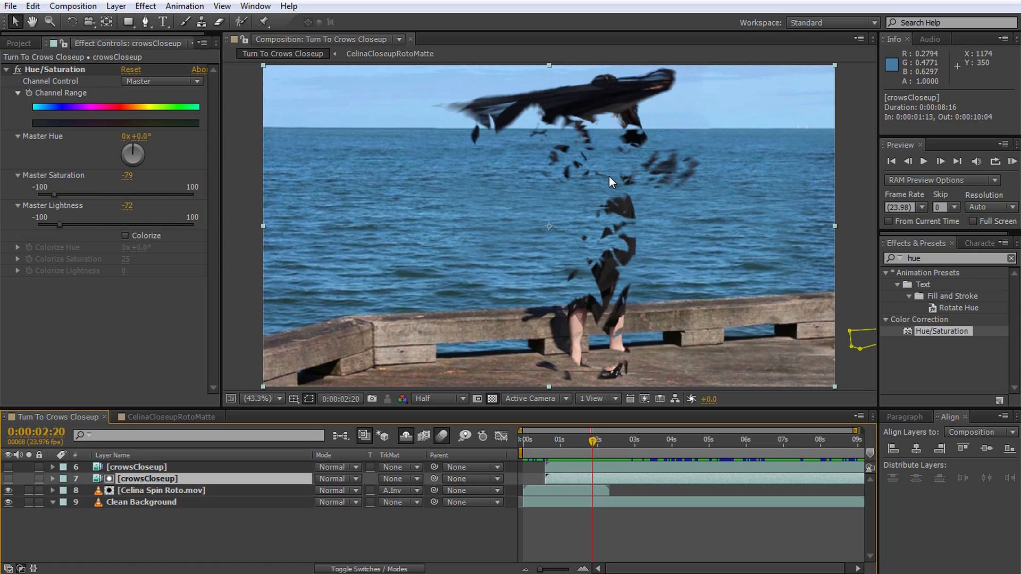
Step: Set Mask 1 on the Spin Roto layer to Subtract and check its keyframed path at 0:00:02:15
left_click(226, 489)
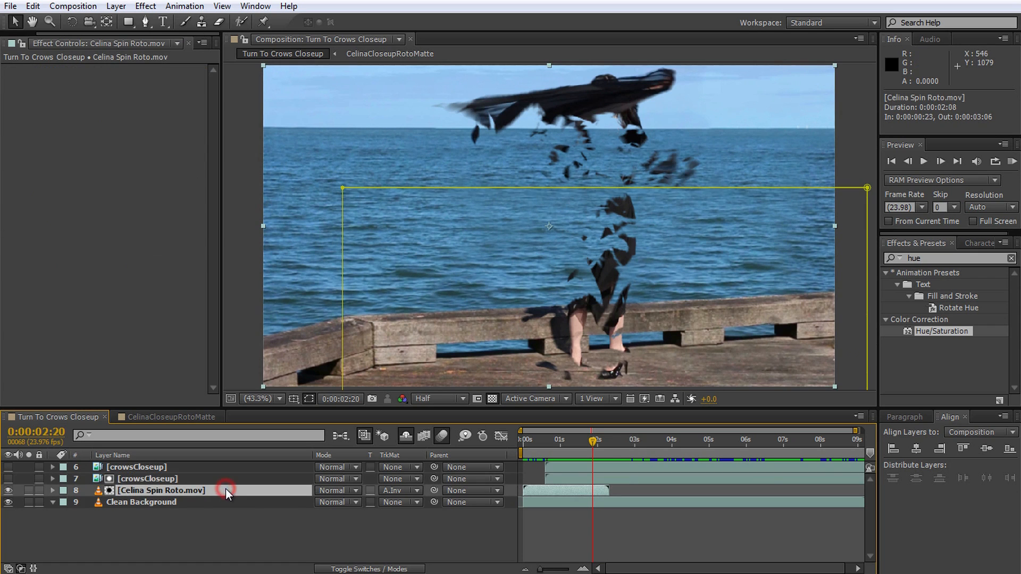
key("m")
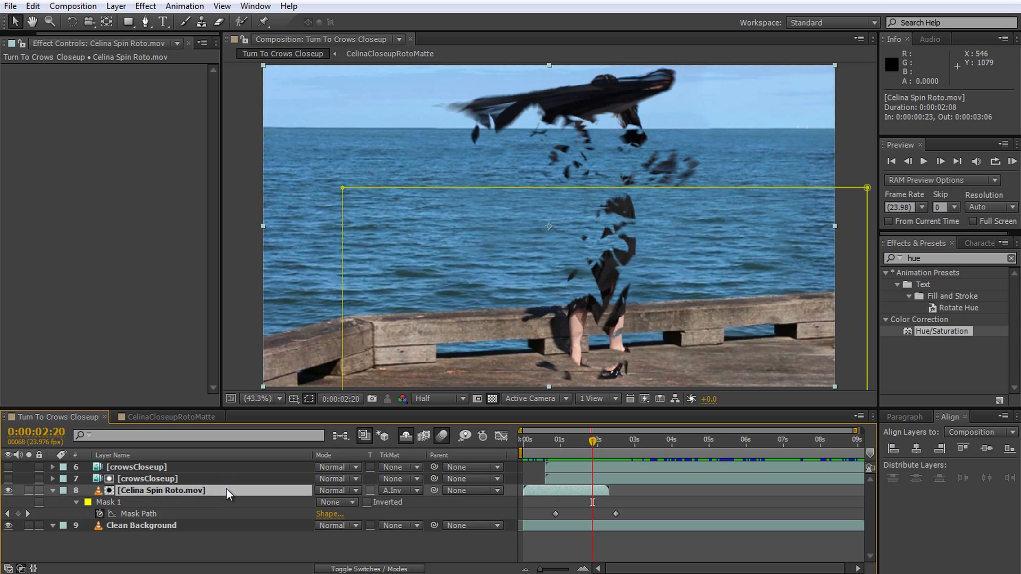
left_click(98, 500)
left_click(353, 502)
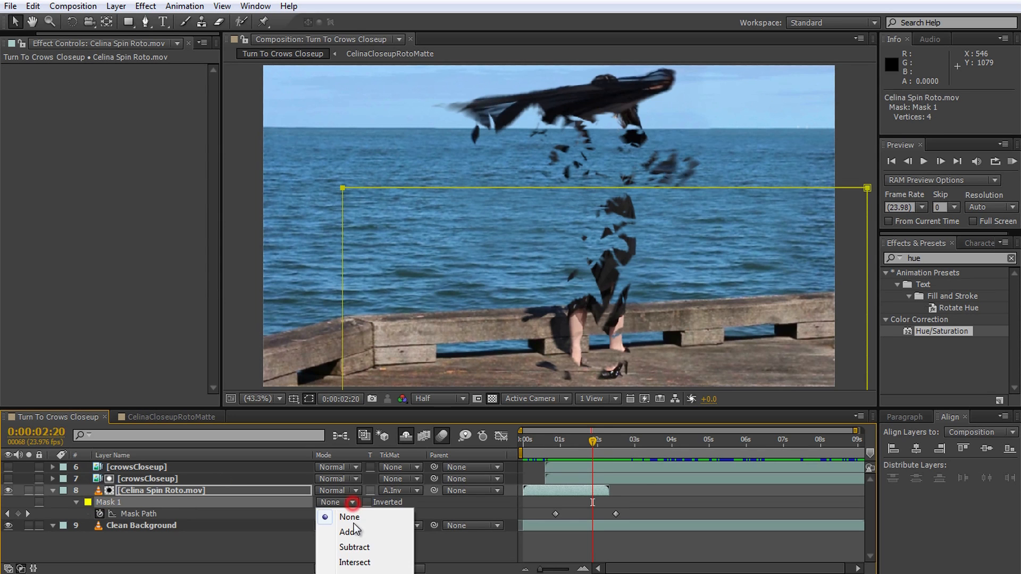
left_click(354, 547)
left_click(555, 514)
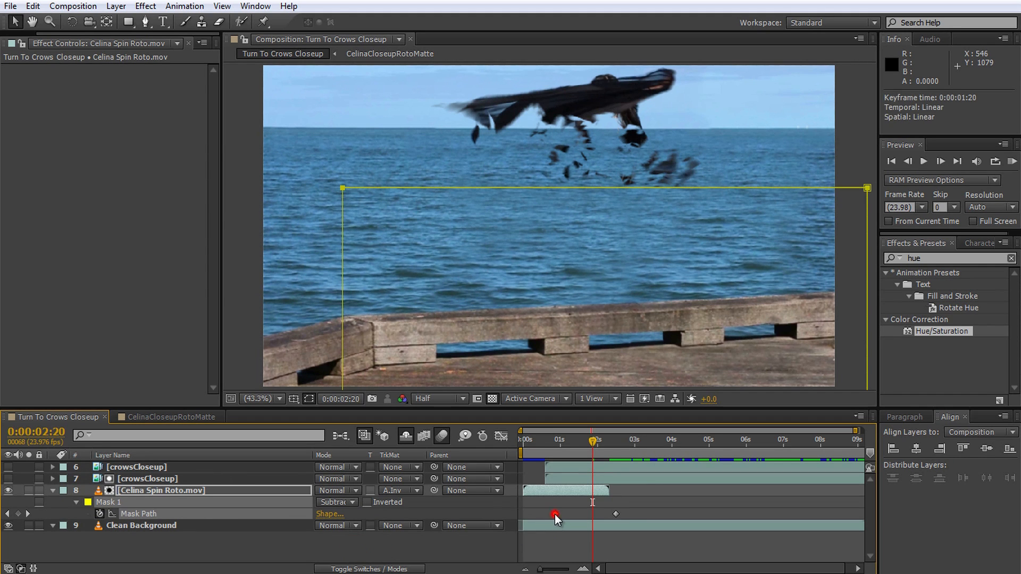
left_click(616, 514)
mouse_move(589, 442)
left_mouse_down()
mouse_move(551, 448)
mouse_move(582, 456)
left_mouse_up()
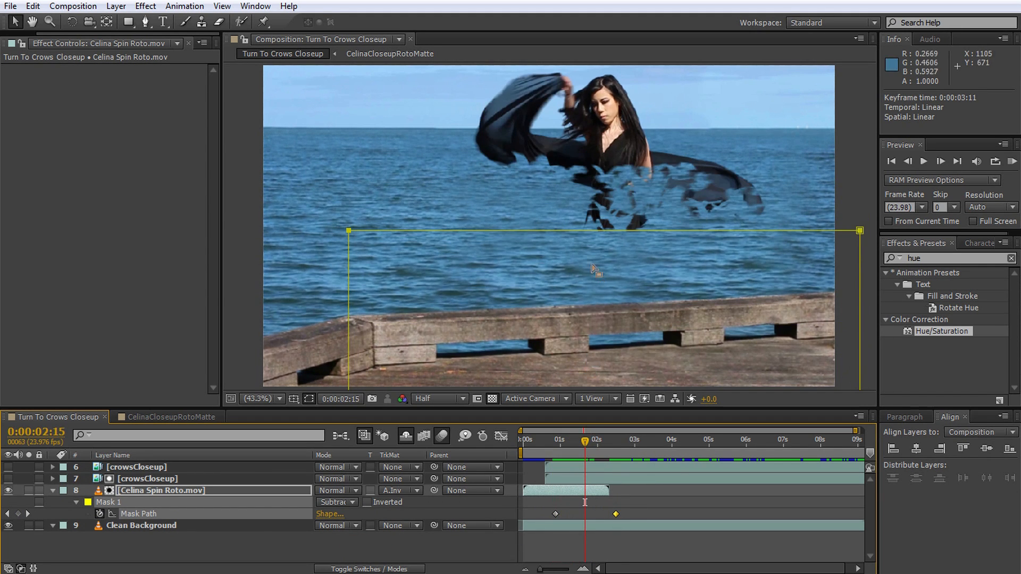
Step: Make the upper crowsCloseup layer visible again and preview the composite from 0:00:00:23
left_click_drag(582, 441, 167, 498)
left_click(8, 468)
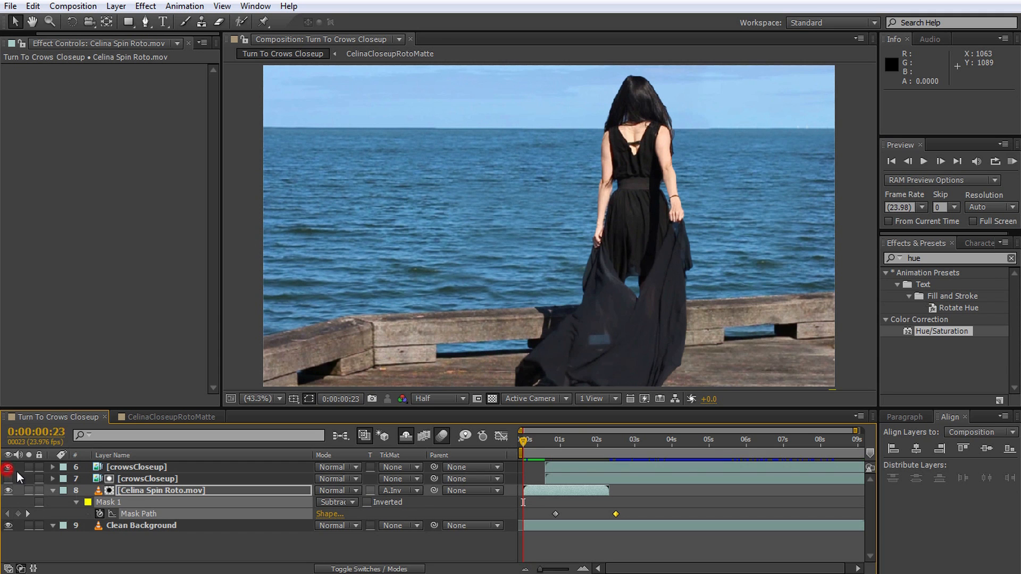
left_click(228, 558)
left_click(378, 540)
key("space")
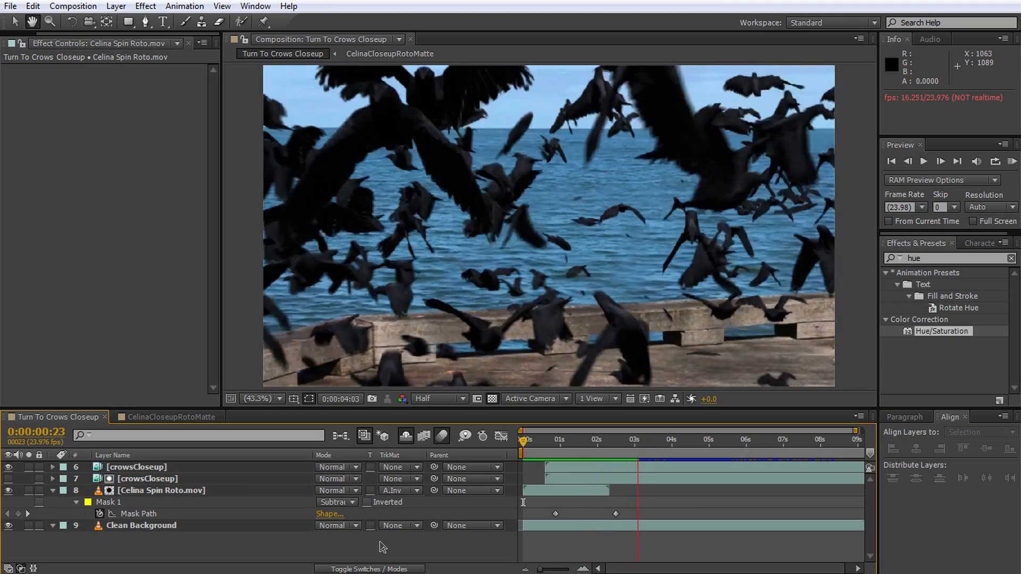
key("space")
left_click_drag(662, 438, 570, 464)
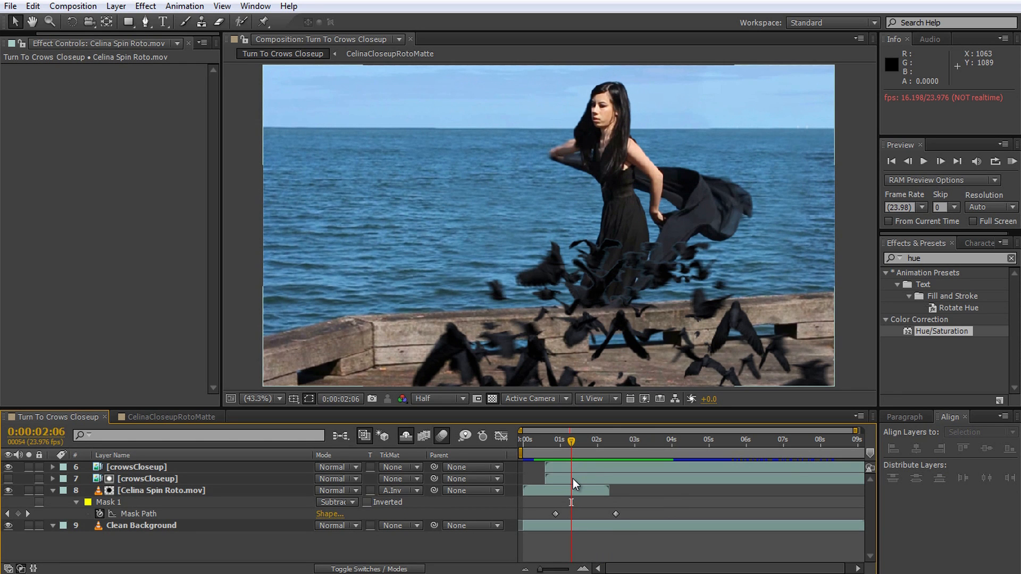
Step: Rename the lower crowsCloseup layer, used as the track matte, to crowsMatte
left_click(572, 478)
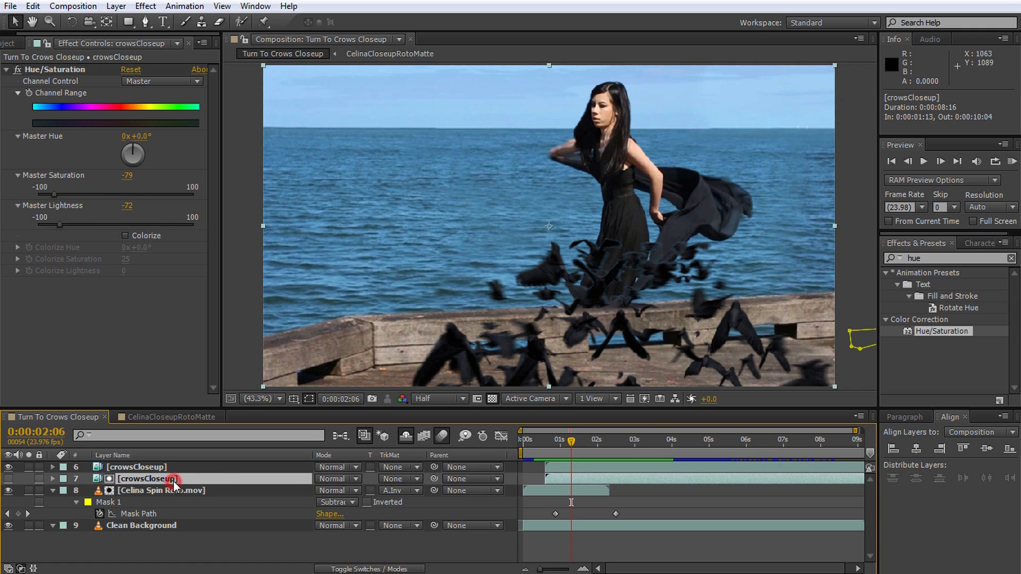
key("Return")
type("crowsMat")
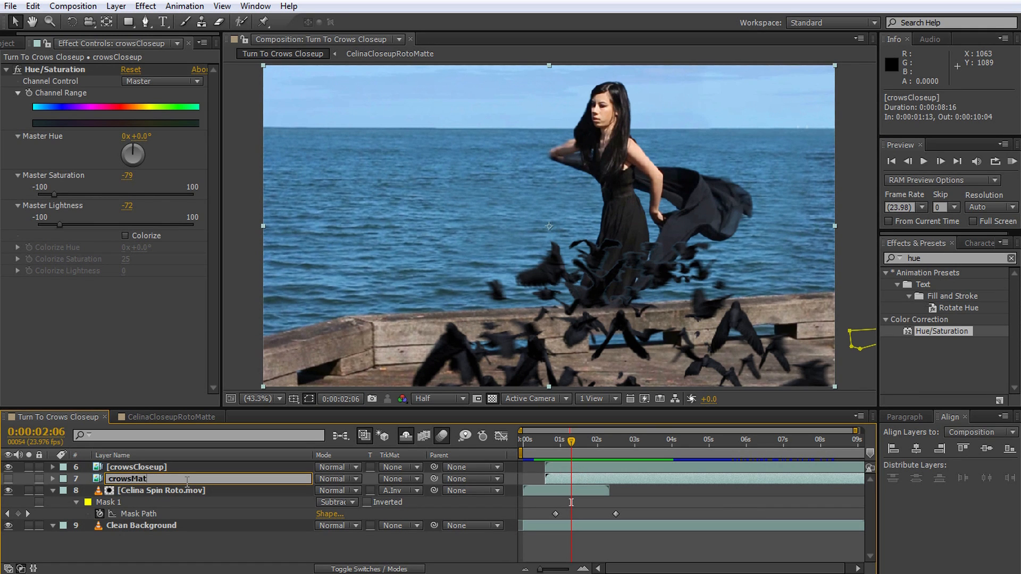
type("e")
key("Return")
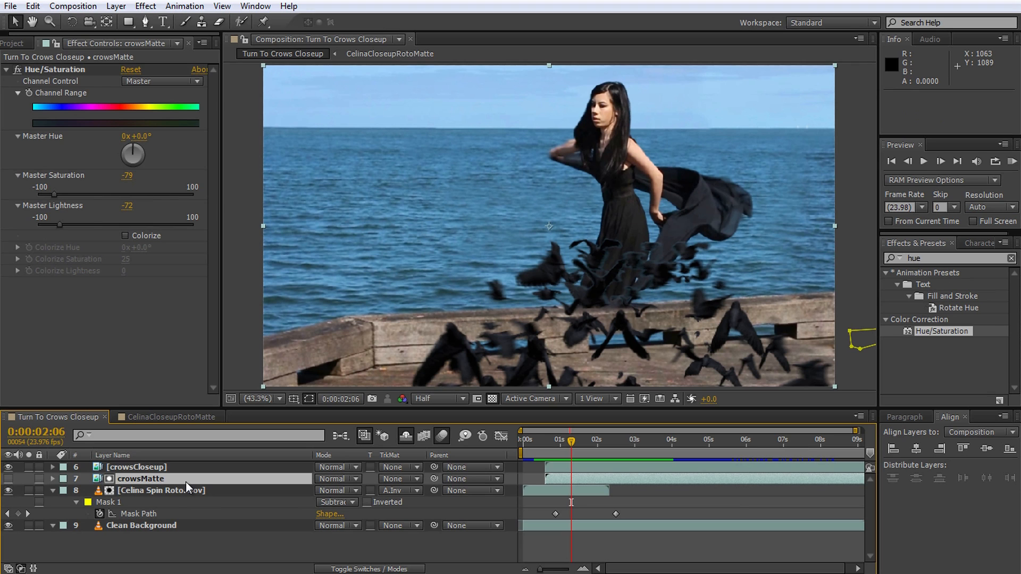
Step: Shift the crowsMatte layer slightly later in time and preview the composite from the start
left_click(575, 478)
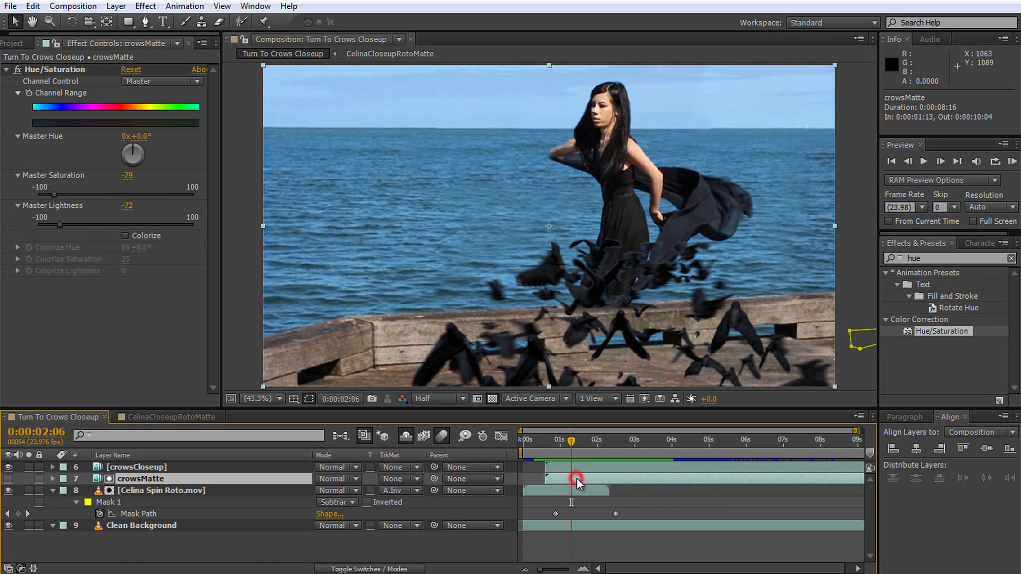
left_click_drag(579, 479, 581, 441)
key("Home")
left_click(345, 546)
key("space")
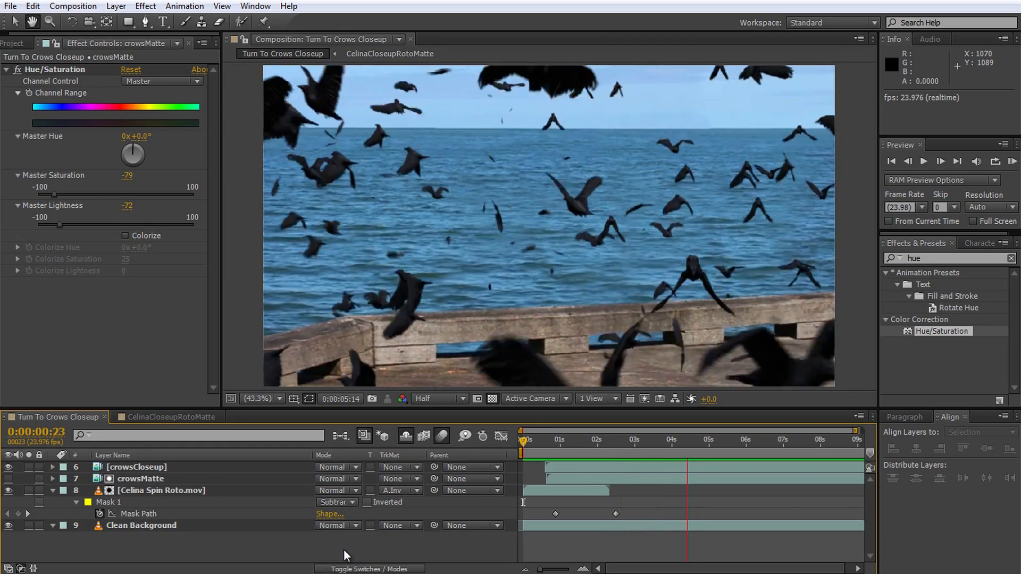
key("space")
left_click_drag(769, 442, 570, 476)
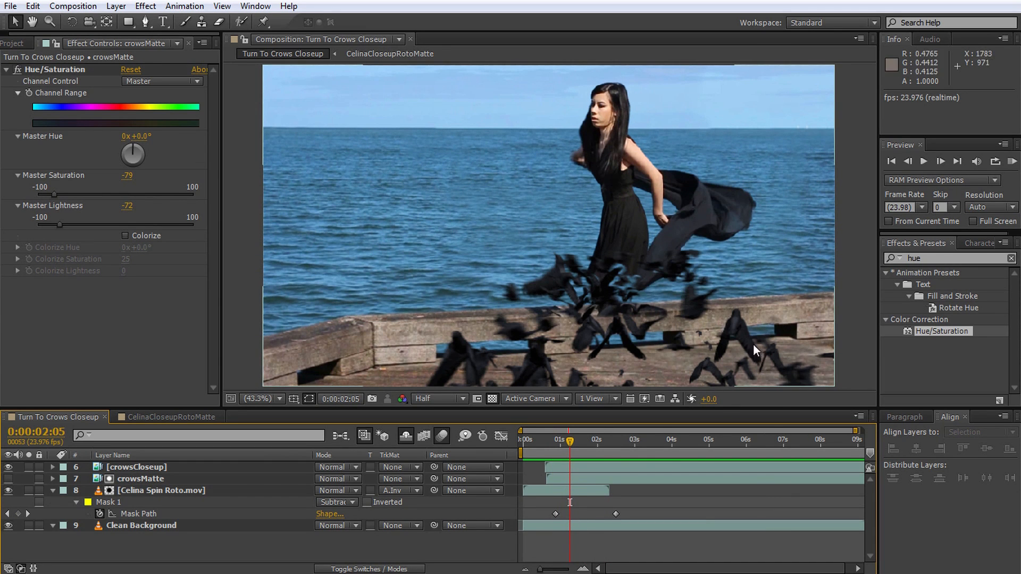
Step: Create a new black solid at composition size on the uppermost layer and lower its opacity to 23%
right_click(280, 538)
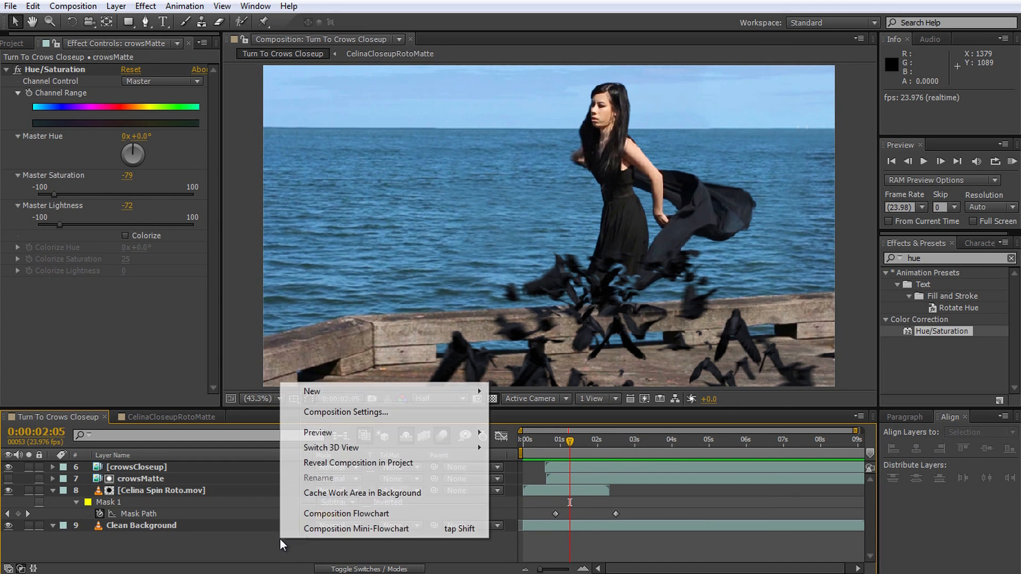
mouse_move(332, 390)
left_click(526, 428)
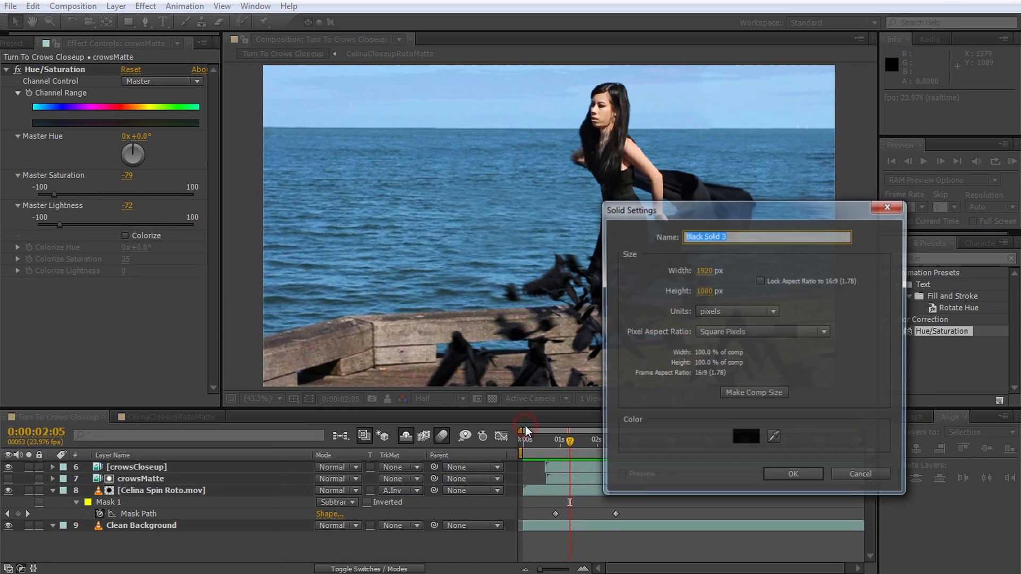
left_click(770, 473)
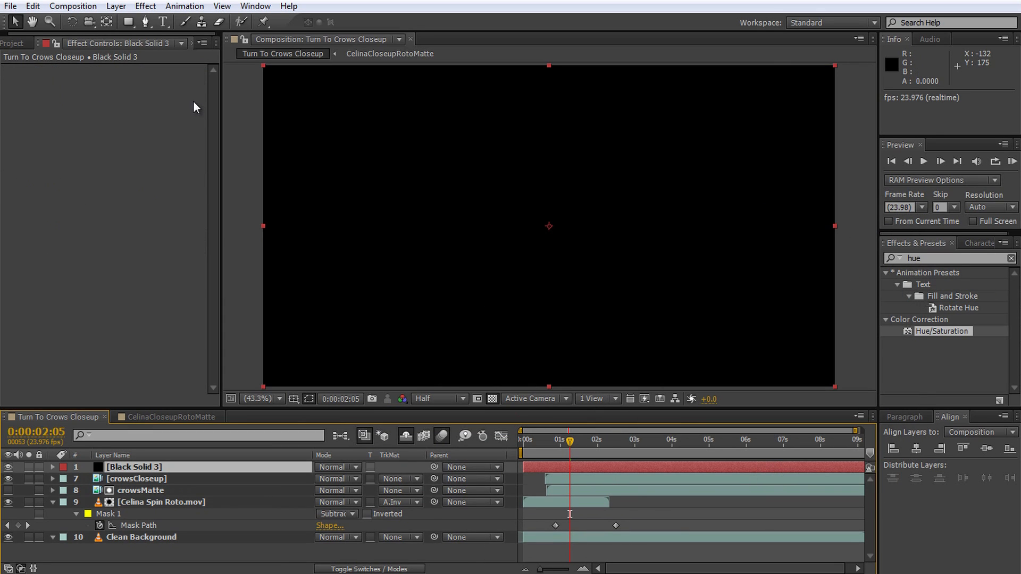
left_click(146, 26)
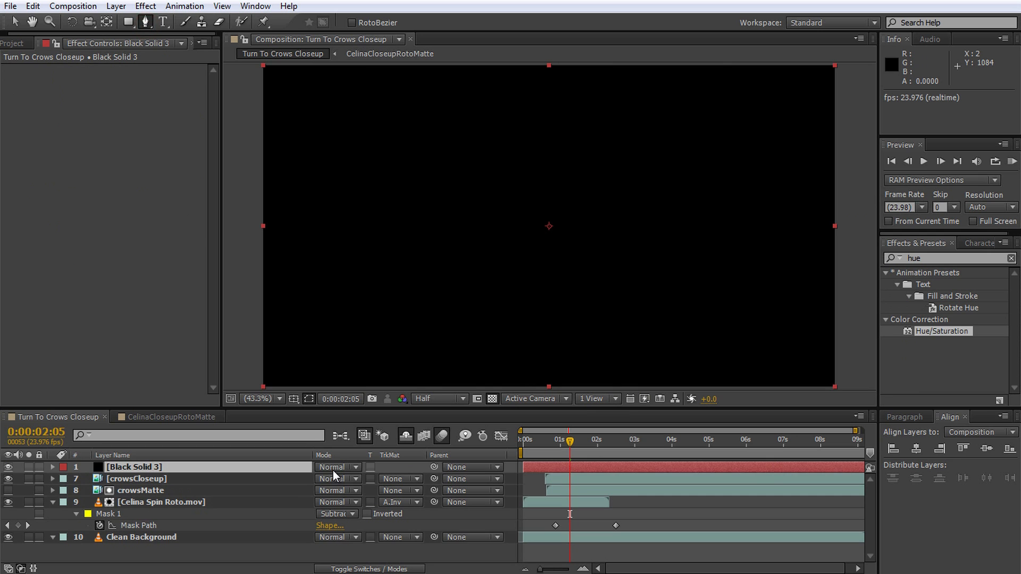
key("t")
left_click_drag(332, 480, 290, 480)
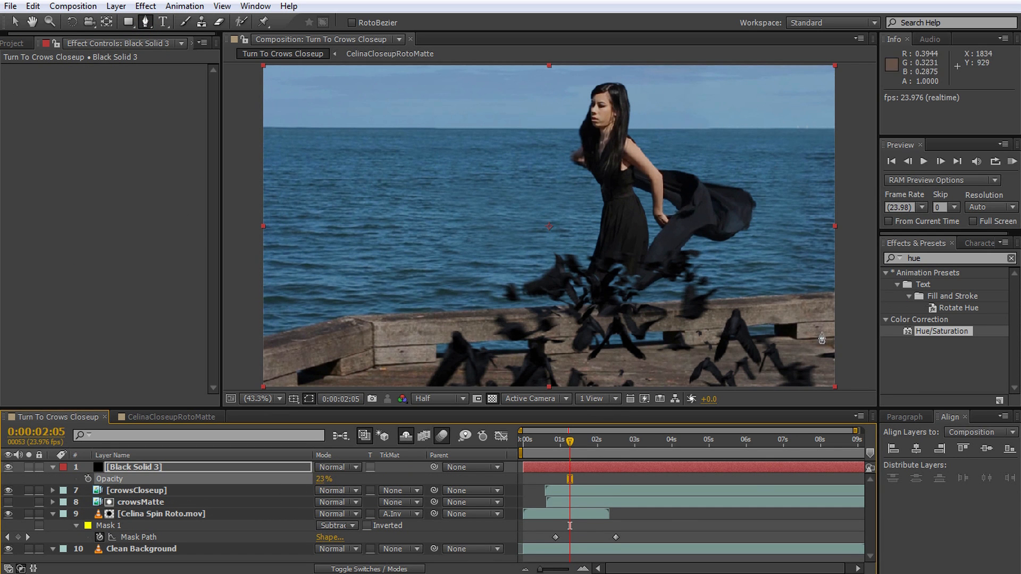
Step: Draw a closed Pen mask on Black Solid 3 along the pier railing, around the deck area to the right of the railing's corner
left_click(837, 294)
left_click(713, 301)
left_click(488, 312)
left_click(366, 317)
left_click(359, 359)
left_click(362, 387)
left_click_drag(364, 388, 381, 315)
left_click(385, 373)
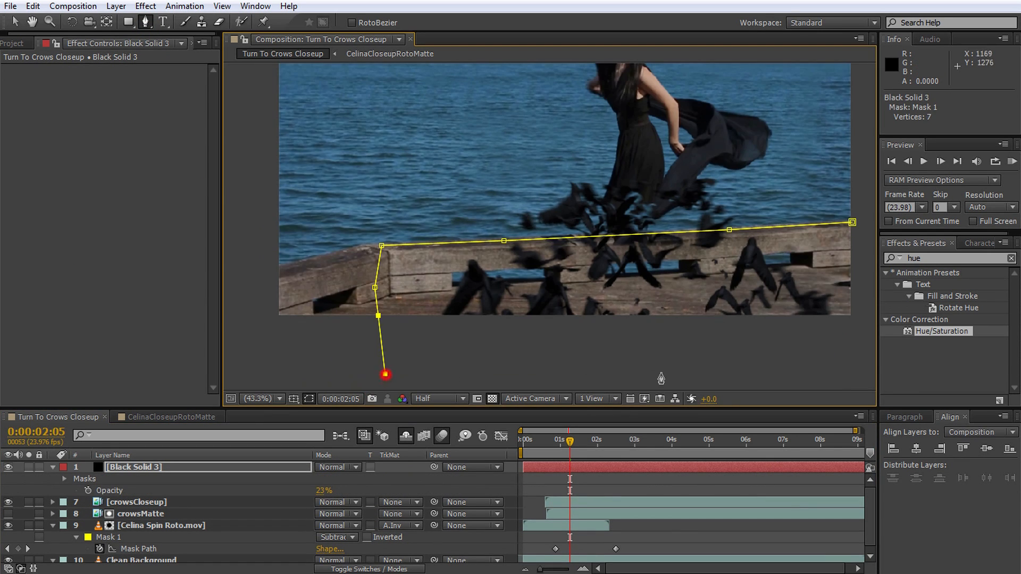
left_click(801, 231)
left_click(750, 230)
left_click_drag(751, 232, 838, 277)
Step: Feather Mask 1 of Black Solid 3 by 84 pixels
left_click(161, 466)
key("m")
key("m")
left_click_drag(343, 503, 388, 501)
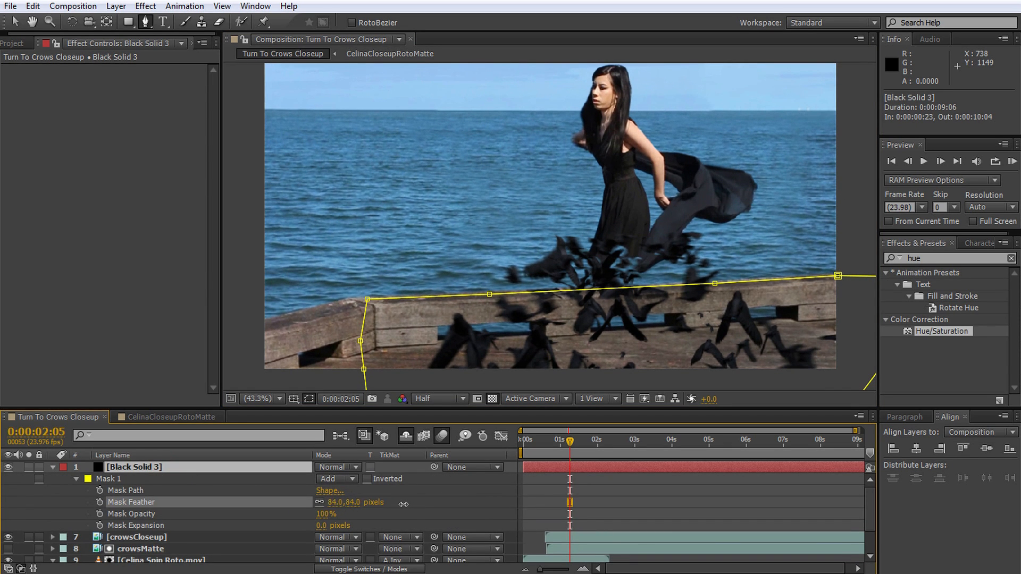
Step: Keyframe the Opacity of Black Solid 3 to rise from 0% to 44% at 0:00:02:23
left_click(219, 466)
key("t")
left_click_drag(325, 479, 242, 471)
left_click_drag(570, 441, 598, 445)
left_click(88, 479)
left_click_drag(318, 479, 314, 478)
Step: Reshape the upper edge of Black Solid 3's mask by raising its points above the pier railing
key("v")
left_click(715, 284)
left_click_drag(715, 283, 742, 258)
left_click_drag(490, 294, 462, 268)
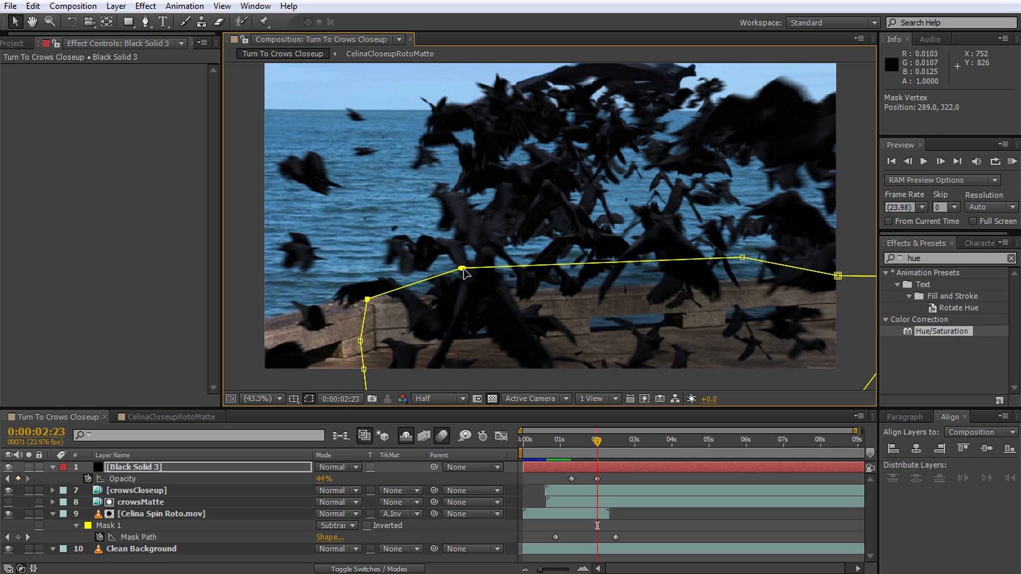
left_click(859, 225)
Step: Add a hold keyframe for Black Solid 3's Opacity and fade it to 9% at 0:00:07:06
left_click_drag(594, 445, 756, 449)
left_click(17, 479)
left_click_drag(325, 480, 294, 485)
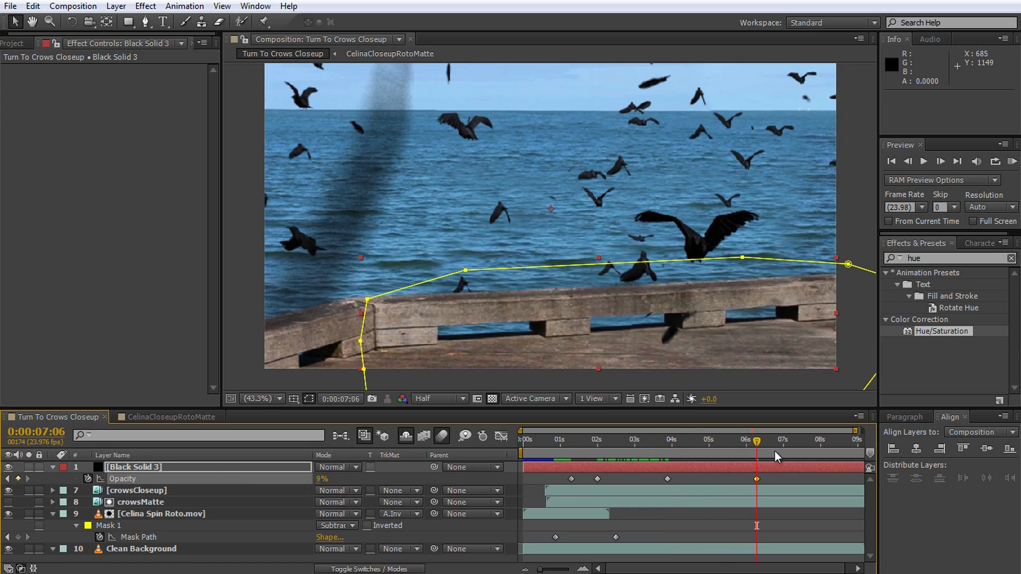
Step: Preview the composite from 0:00:00:23 to check the ground shadow, and return to the start
left_click_drag(751, 441, 520, 471)
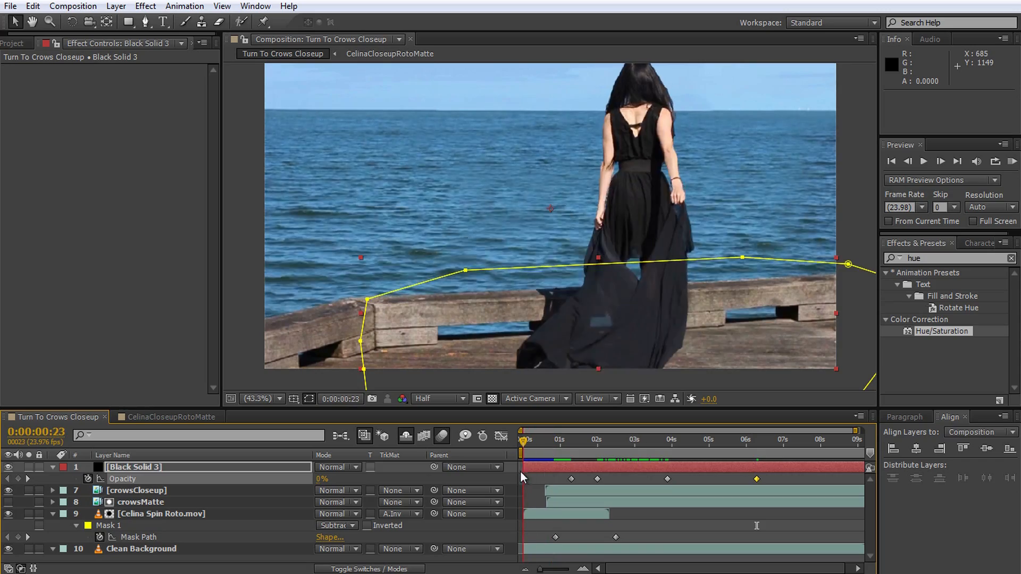
key("space")
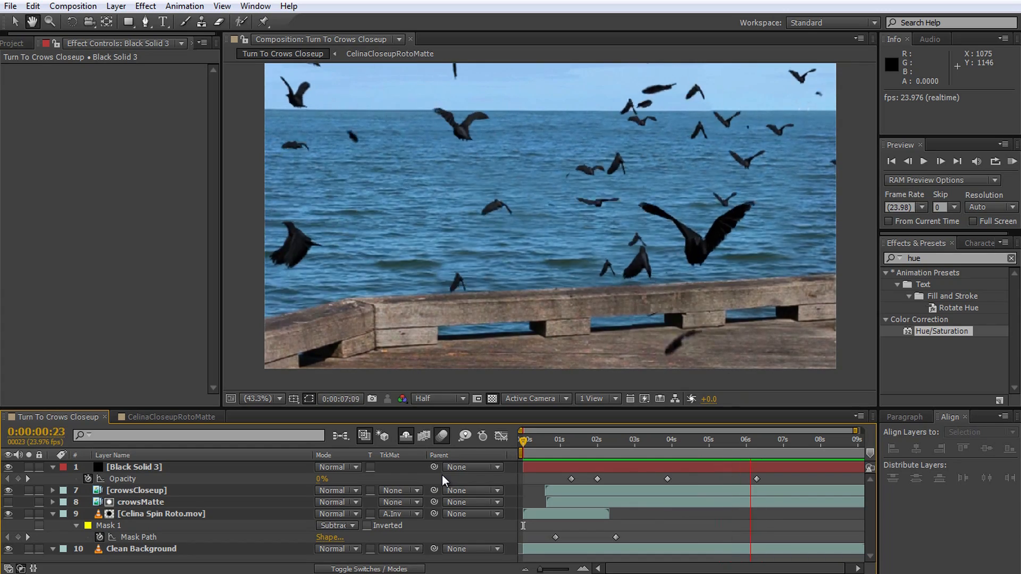
key("space")
left_click_drag(780, 445, 524, 462)
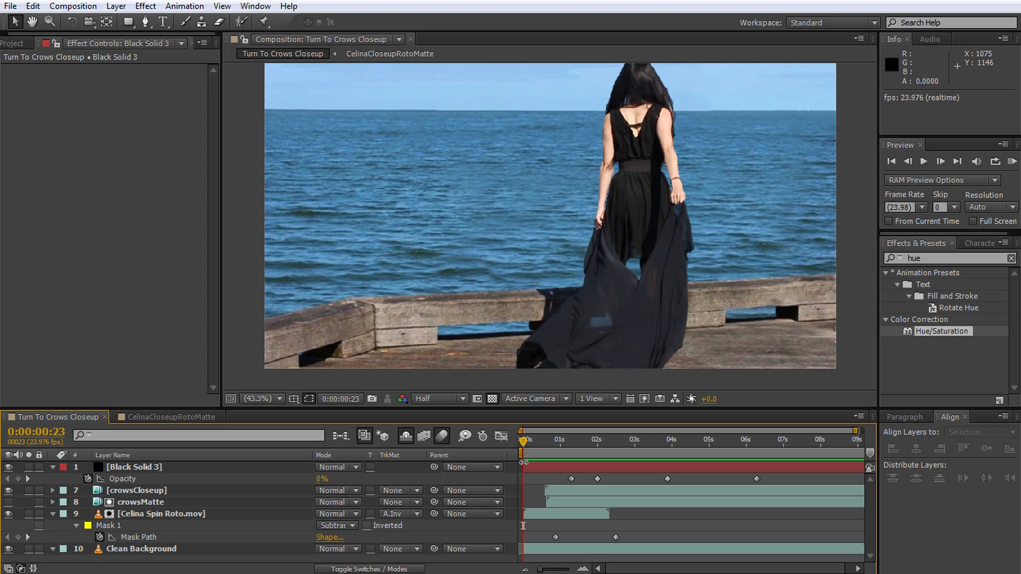
Step: Add Smoke_Charge_03.mov beneath Black Solid 3 and, at 0:00:02:13, move it over the woman's lower body to position 1200, 616.2
left_click_drag(527, 440, 586, 449)
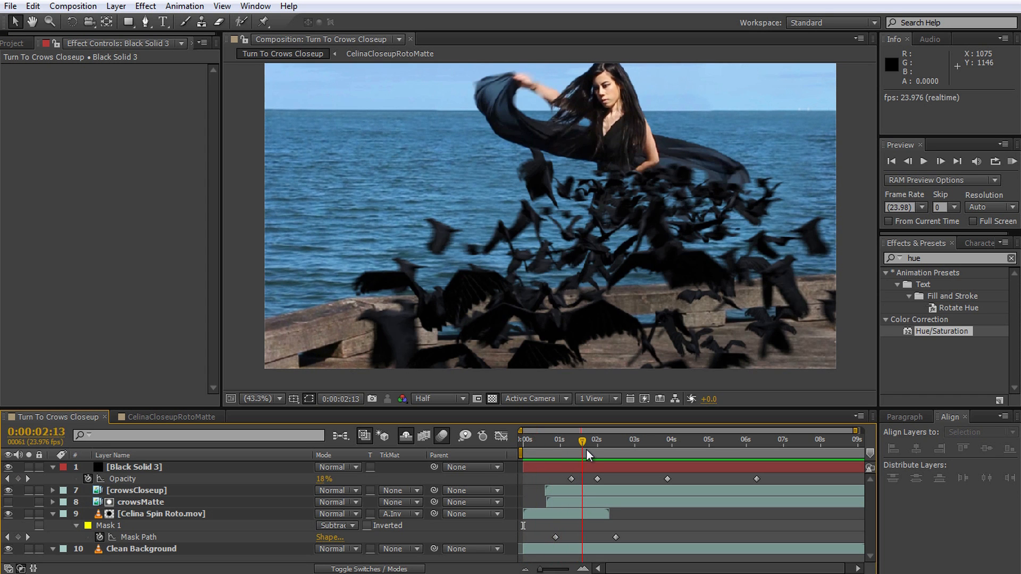
left_click(14, 44)
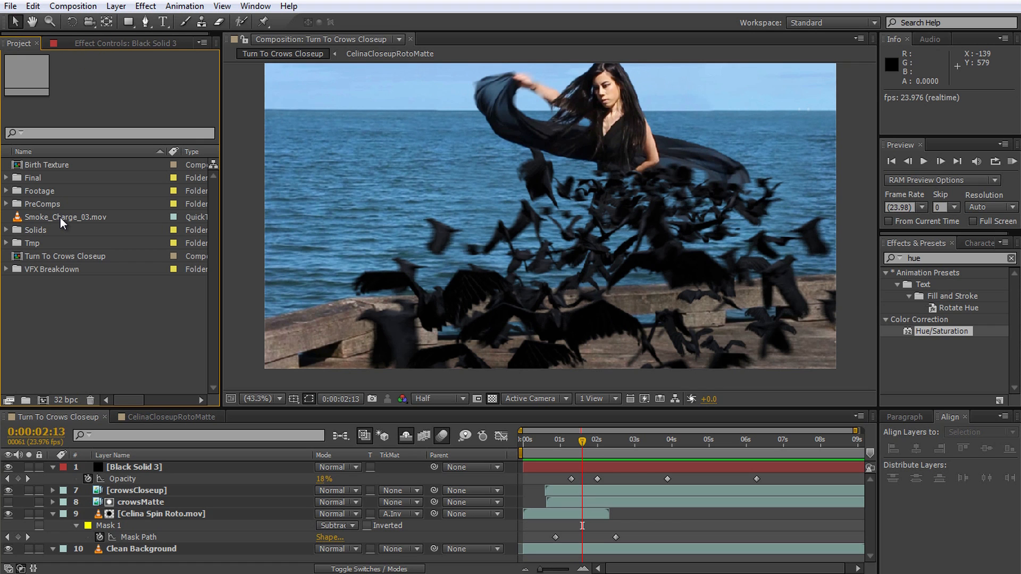
left_click_drag(60, 218, 150, 478)
left_click_drag(588, 238, 659, 261)
Step: Apply the Tint effect to the smoke layer and map white to black
left_click(947, 258)
type("tint")
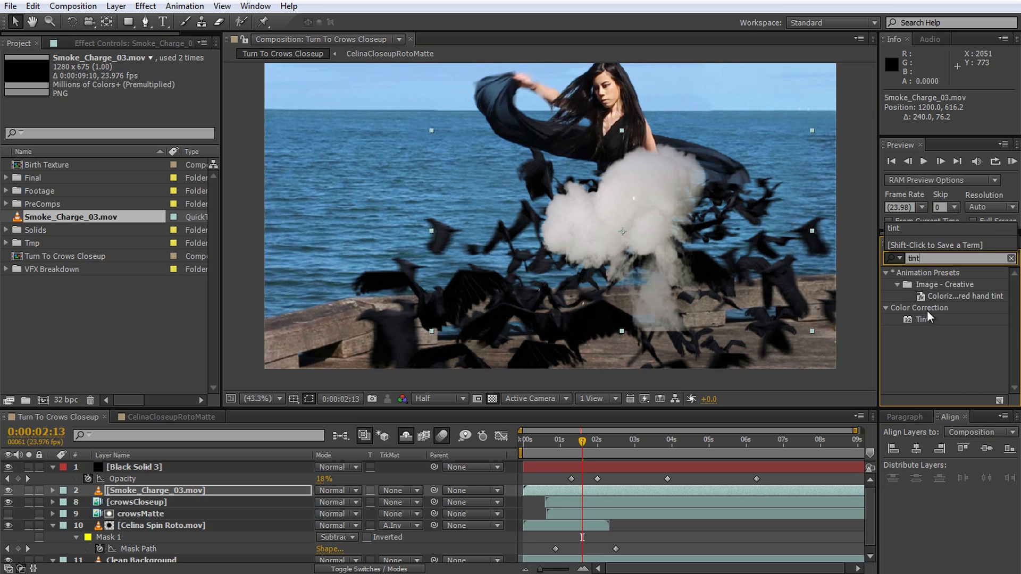
double_click(921, 318)
left_click(128, 92)
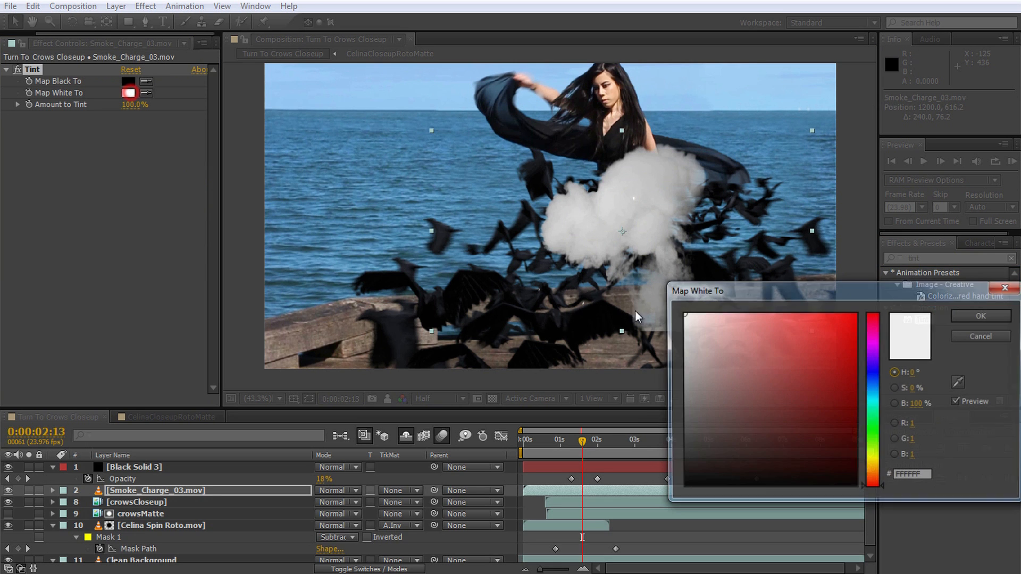
left_click_drag(765, 373, 684, 479)
left_click(983, 317)
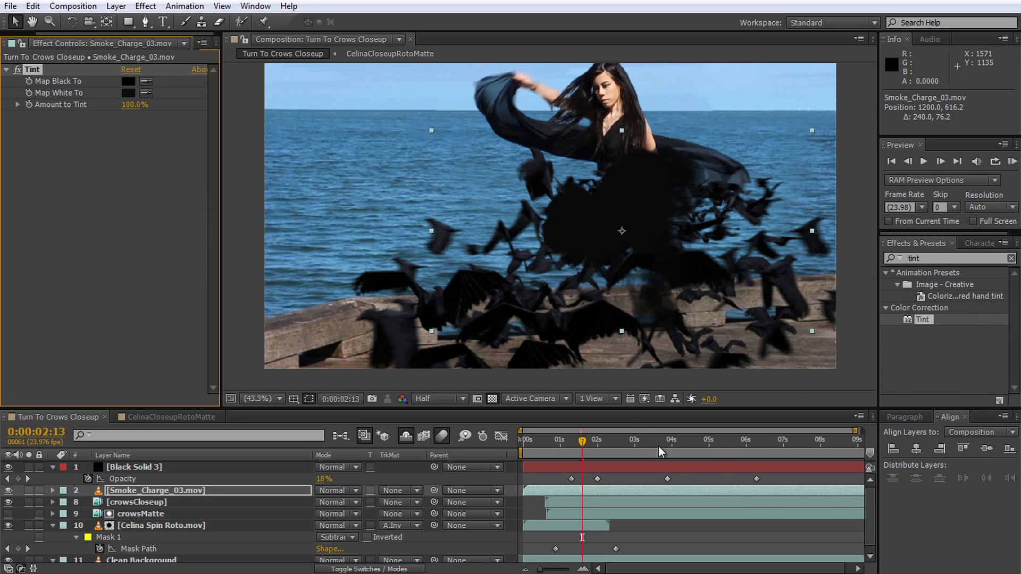
Step: Shift the smoke layer to start at 0:00:01:21, enlarge it, and reposition it to about 1147, 565
left_click_drag(556, 492, 596, 495)
left_click_drag(554, 442, 556, 450)
left_click_drag(570, 489, 566, 491)
left_click_drag(812, 331, 946, 385)
left_click_drag(730, 308, 710, 293)
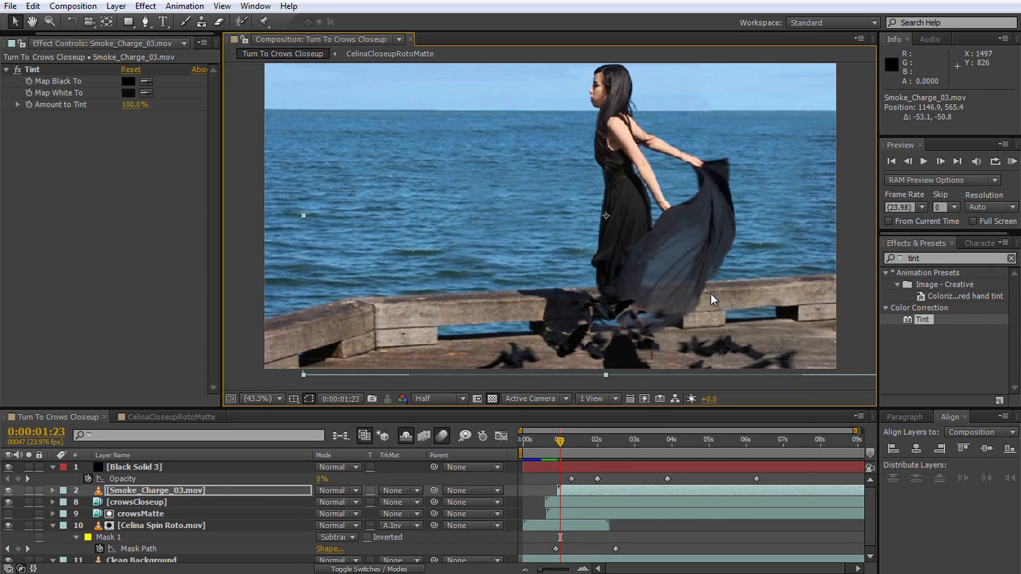
Step: Draw a closed Pen mask on the smoke layer around the lower deck, dipping beneath the woman's feet and extending below the frame
left_click(145, 22)
left_click(248, 365)
left_click(537, 314)
left_click(568, 328)
left_click(601, 351)
left_click_drag(627, 364, 651, 365)
left_click(704, 356)
left_click(814, 340)
left_click(846, 345)
left_click(857, 345)
left_click(633, 366)
left_click(383, 363)
left_click(238, 344)
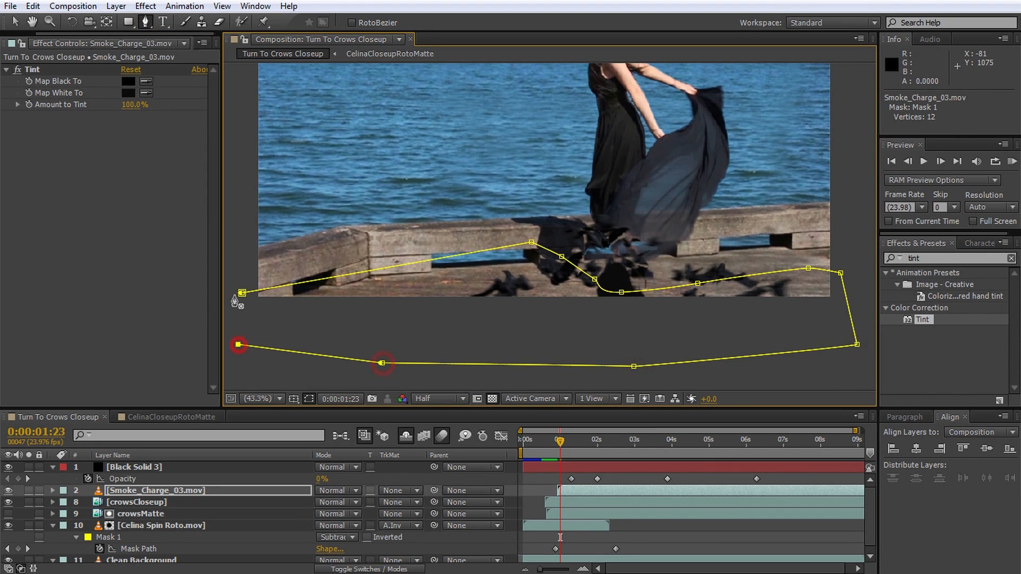
left_click(242, 293)
Step: Set the smoke layer's mask to Subtract with a 25-pixel feather and 26-pixel expansion
key("m")
key("m")
left_click(334, 502)
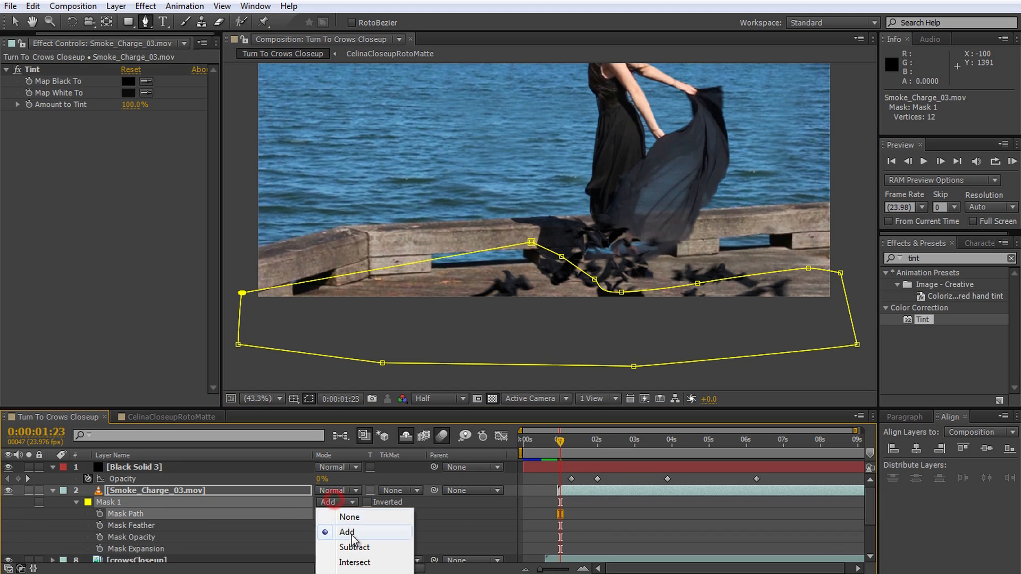
left_click(329, 546)
left_click_drag(343, 526, 335, 548)
Step: Scale the smoke layer up to 169% so it spans more of the frame, and check it at 0:00:03:04
key("v")
left_click_drag(856, 221, 856, 310)
left_click_drag(562, 443, 705, 463)
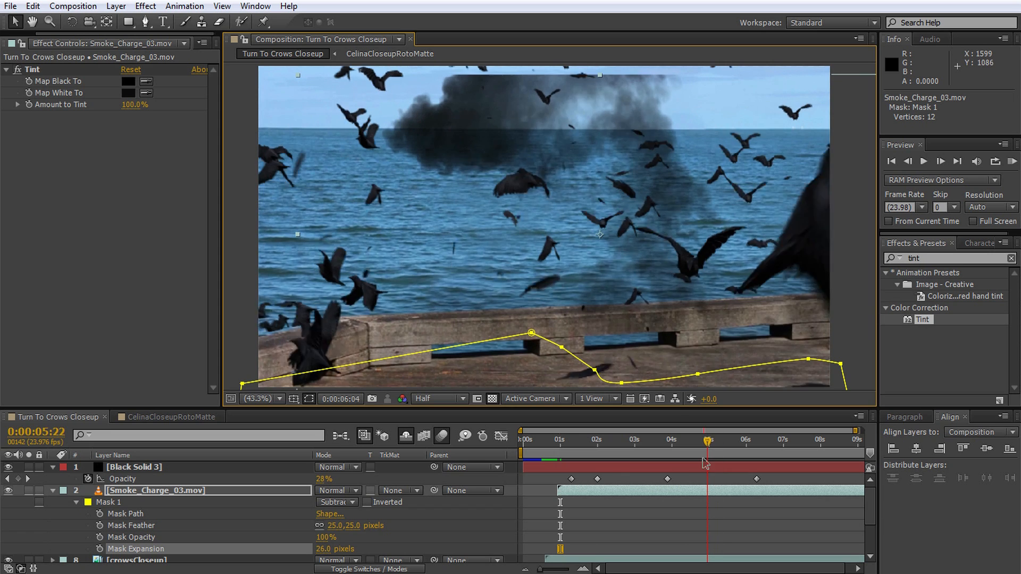
left_click_drag(298, 75, 269, 73)
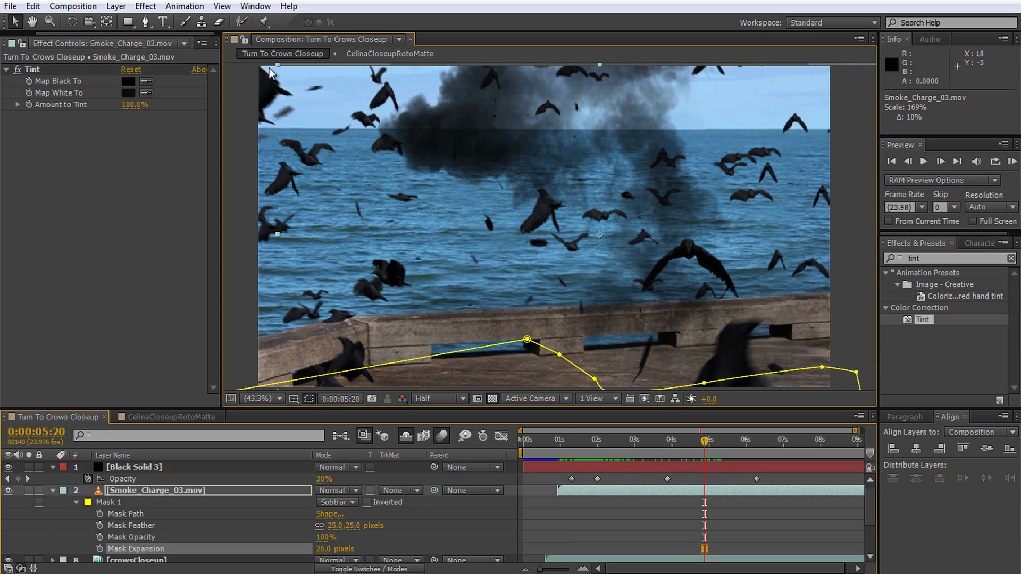
left_click_drag(704, 441, 605, 461)
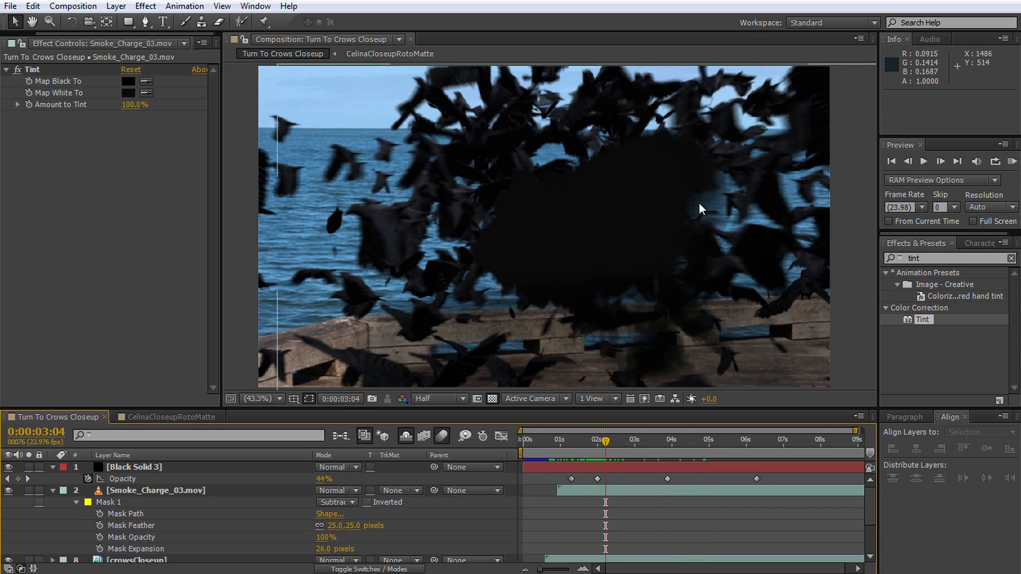
Step: Collapse the expanded properties of all layers and clear the layer selection
left_click(214, 490)
key("ctrl+a")
key("u")
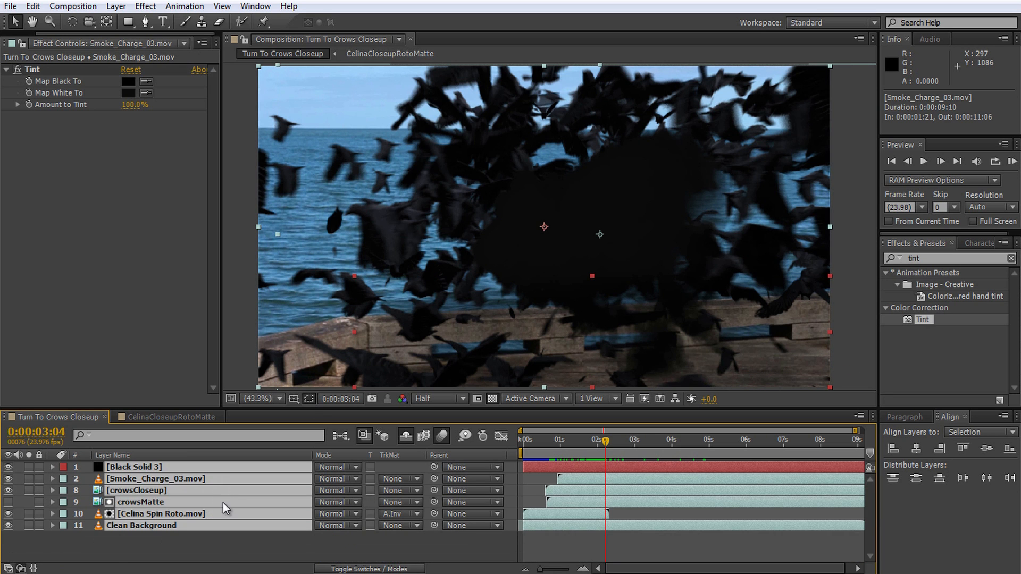
left_click(216, 550)
Step: Add crowsCloseup_ZDepth directly above the smoke layer, start it at 0:00:01:13 in line with crowsCloseup, and check the depth pass
left_click(24, 43)
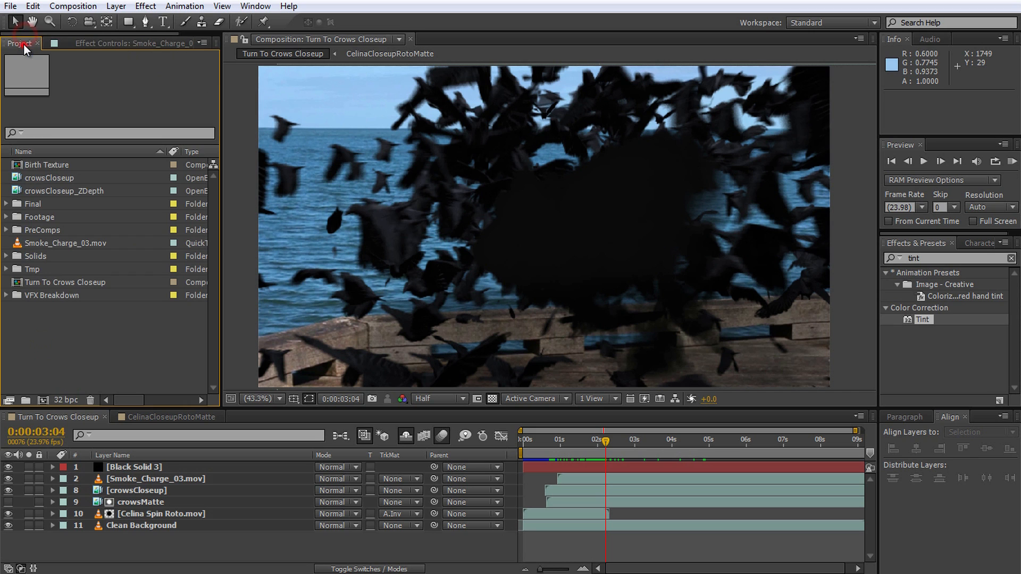
left_click_drag(52, 192, 187, 472)
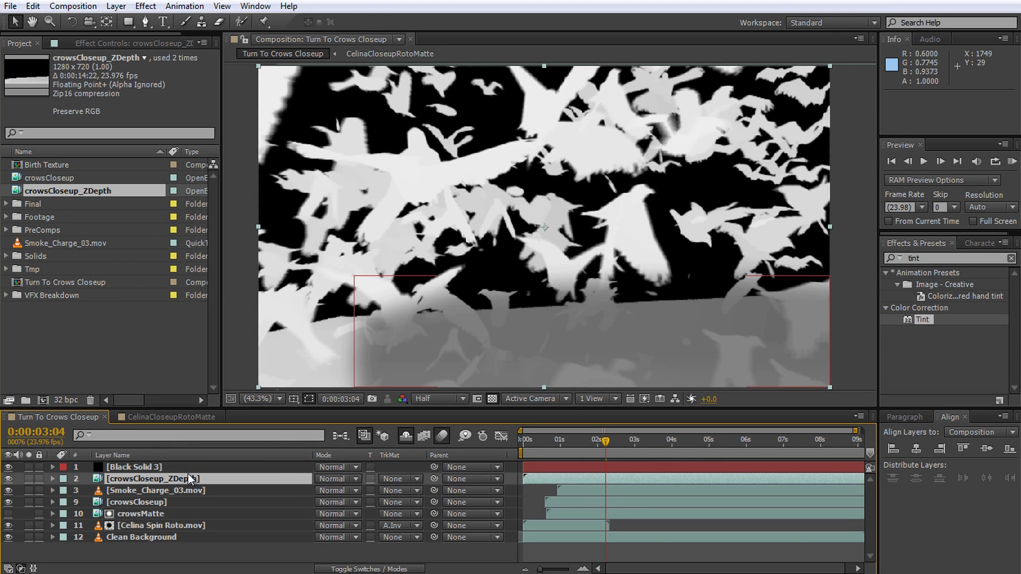
left_click_drag(533, 478, 554, 482)
left_click(545, 441)
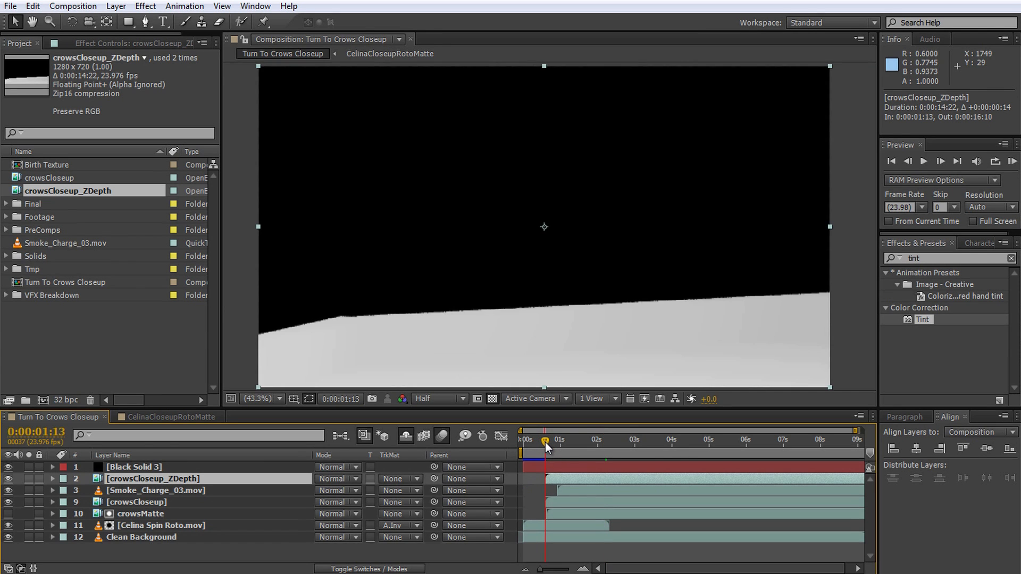
left_click_drag(544, 442, 588, 458)
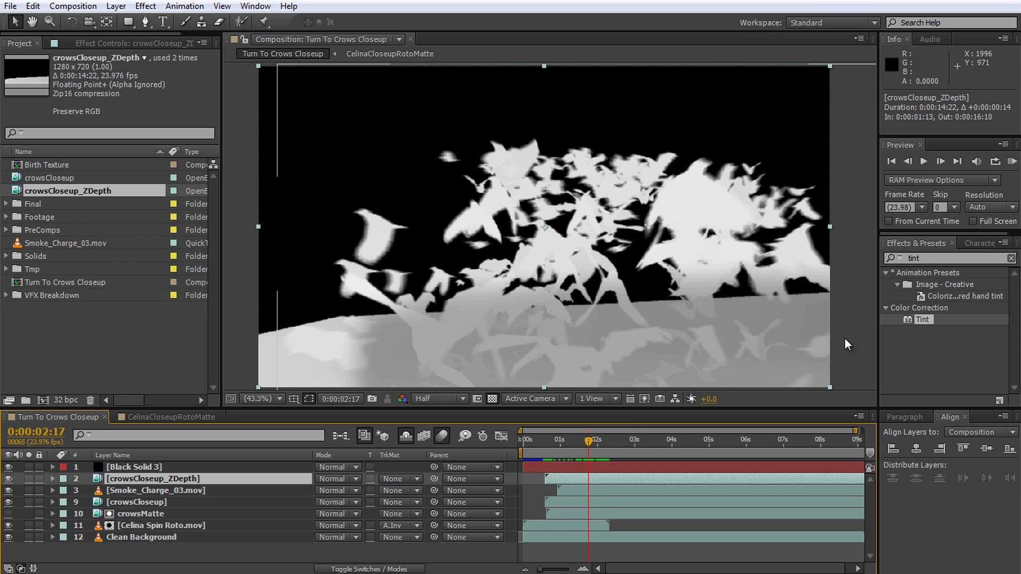
left_click_drag(588, 443, 600, 446)
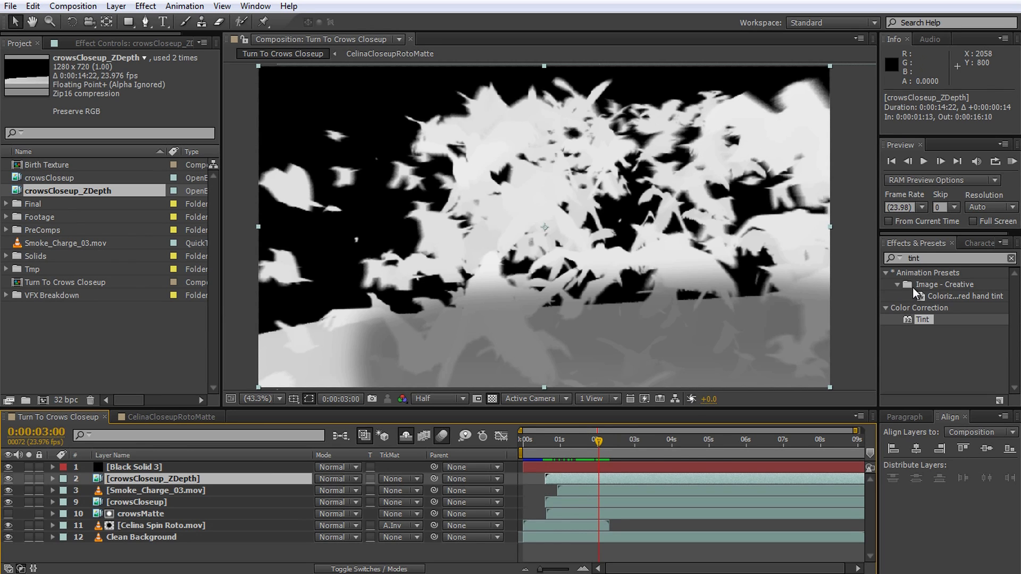
Step: Apply the Exposure effect to crowsCloseup_ZDepth with Exposure 1.01, Offset -1.41 and Gamma Correction 2.06
left_click_drag(936, 259, 886, 268)
type("expos")
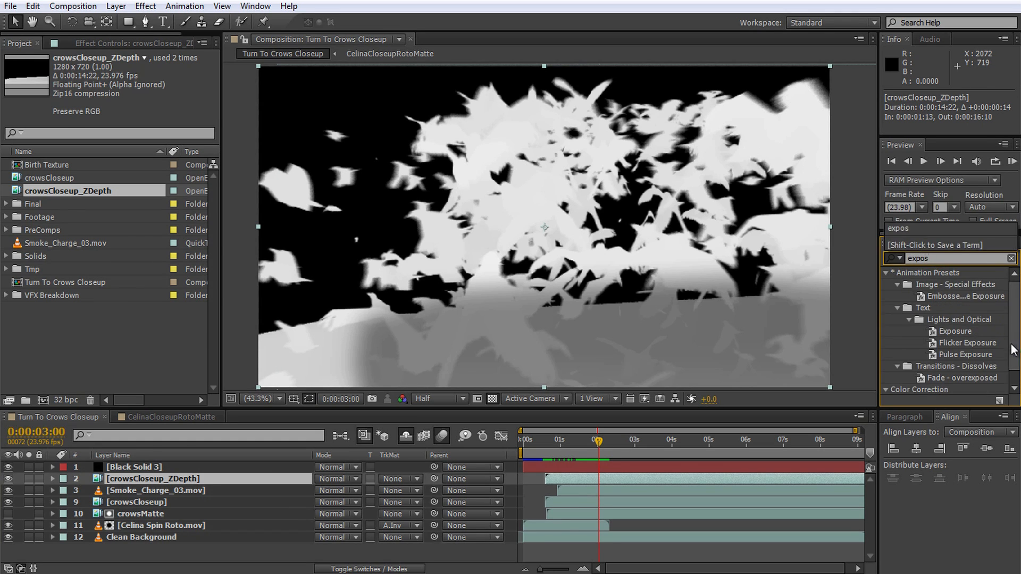
double_click(929, 389)
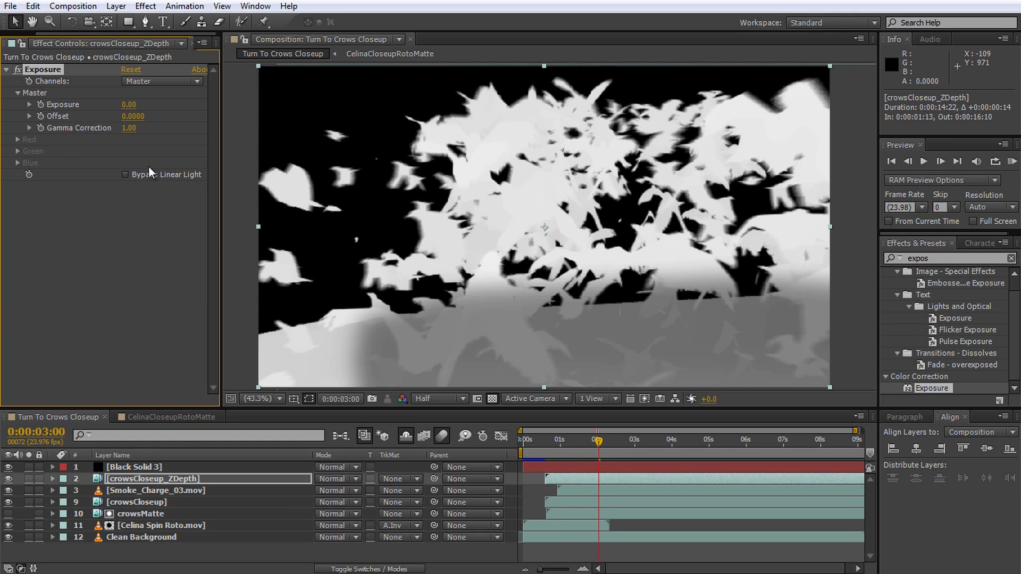
left_click_drag(140, 116, 53, 116)
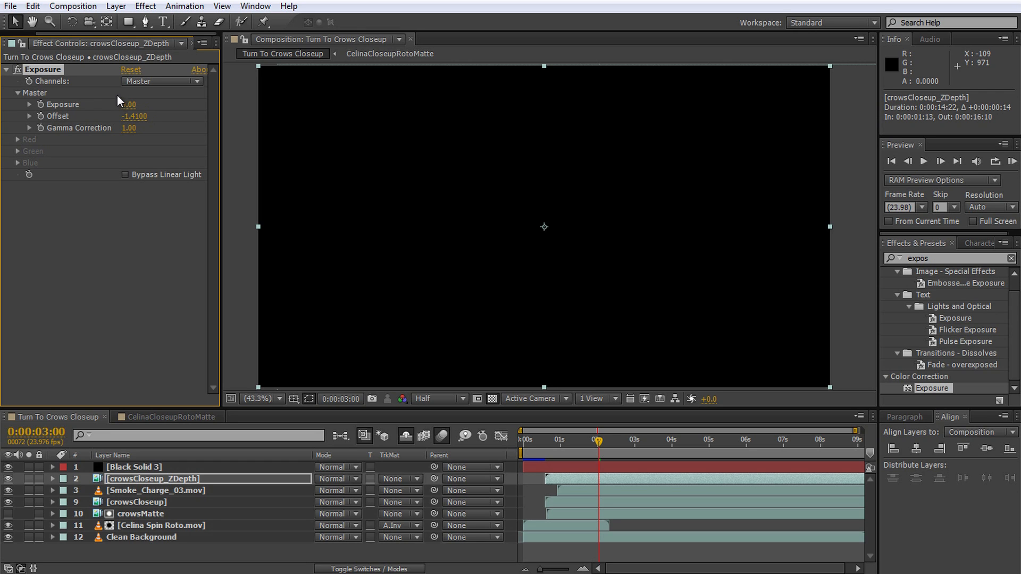
left_click_drag(126, 108, 218, 126)
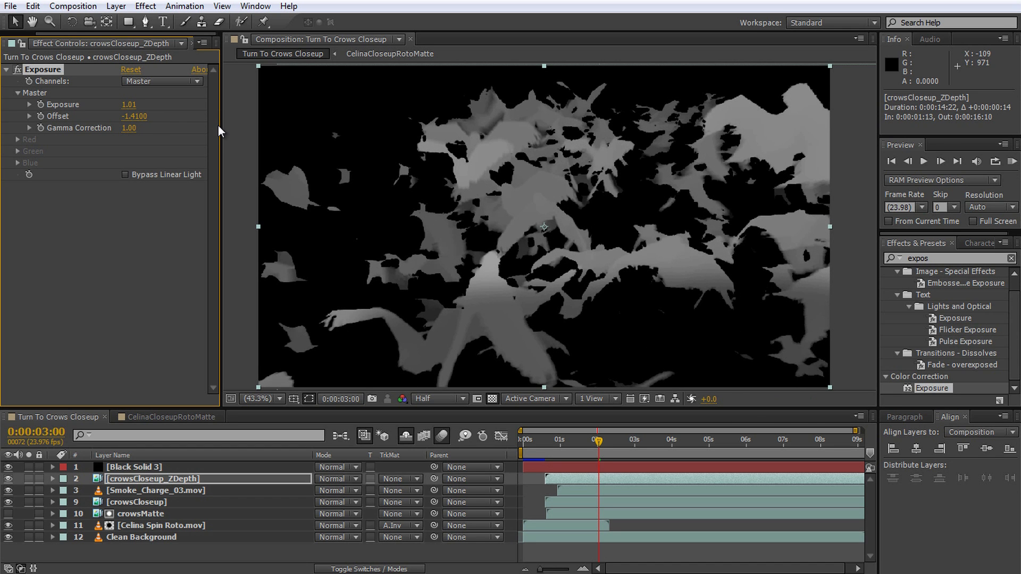
left_click_drag(129, 128, 199, 125)
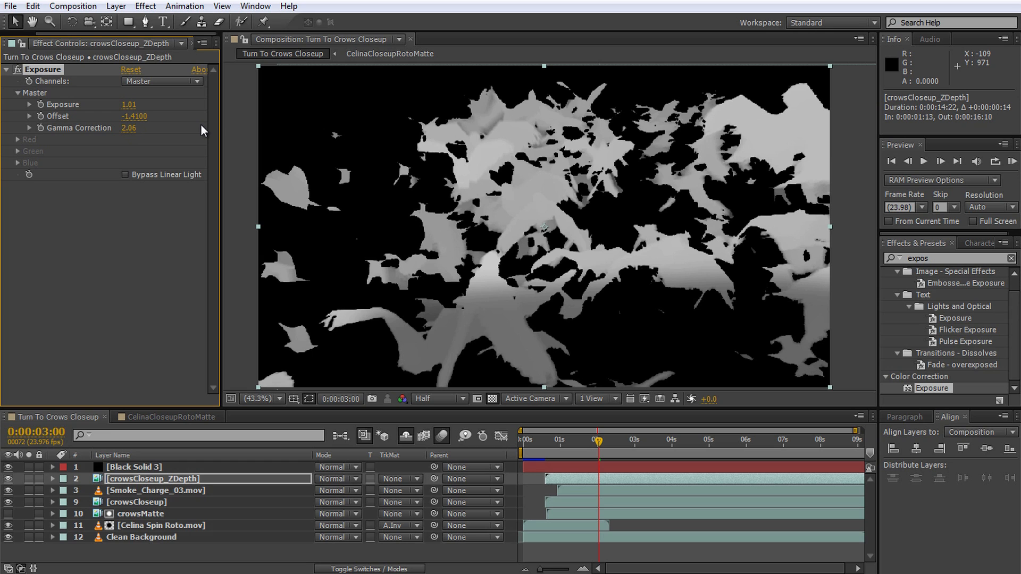
Step: Set the Smoke_Charge_03.mov track matte to Luma Inverted Matte from crowsCloseup_ZDepth and check the smoke around 0:00:02:21
left_click(395, 490)
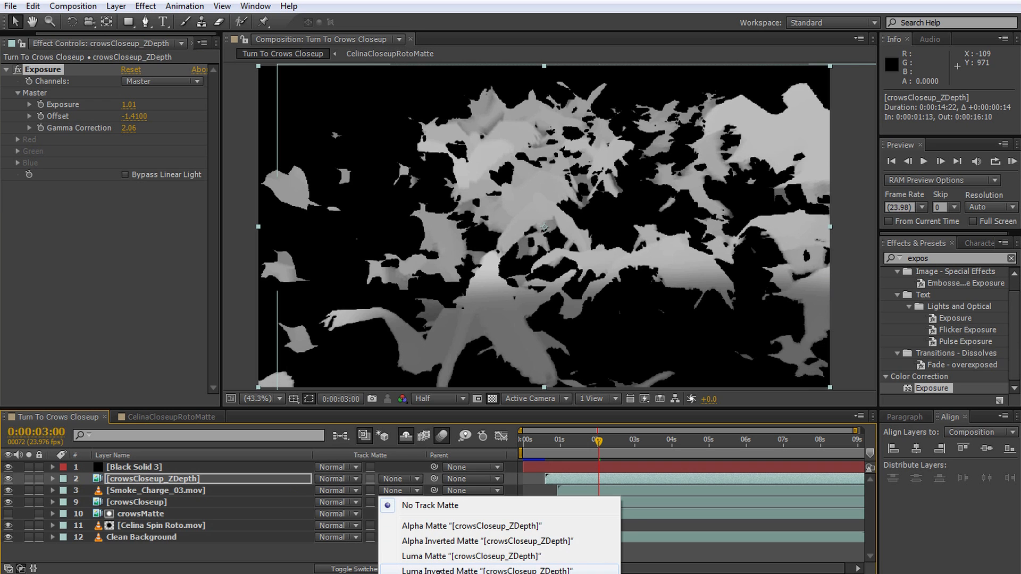
left_click(440, 570)
mouse_move(599, 441)
left_mouse_down()
mouse_move(643, 447)
mouse_move(546, 458)
mouse_move(595, 468)
mouse_move(594, 436)
left_mouse_up()
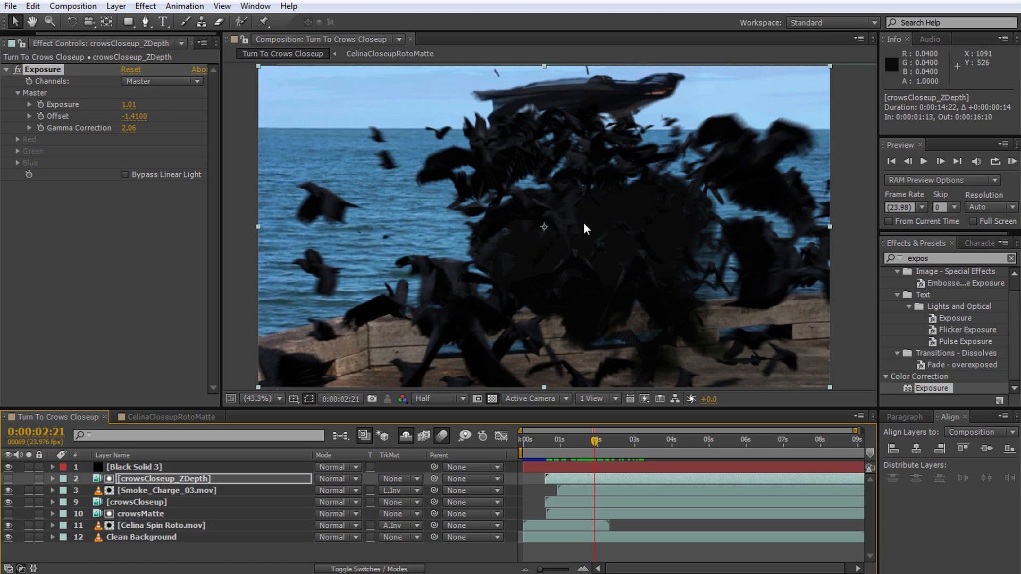
Step: Adjust the Exposure value on crowsCloseup_ZDepth to 1.18, checking how the smoke mixes with the crows up to 0:00:04:09
left_click_drag(128, 106, 74, 118)
left_click_drag(595, 442, 601, 444)
left_click_drag(129, 105, 237, 134)
left_click_drag(598, 438, 649, 441)
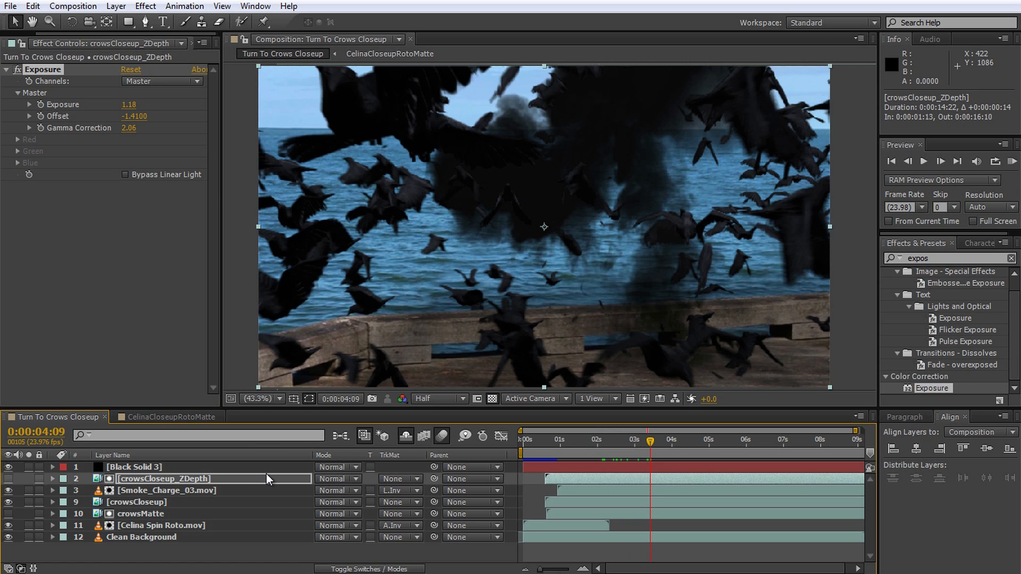
Step: Delete the crowsCloseup_ZDepth and Smoke_Charge_03.mov layers and return to 0:00:02:07
left_click(209, 490, "shift")
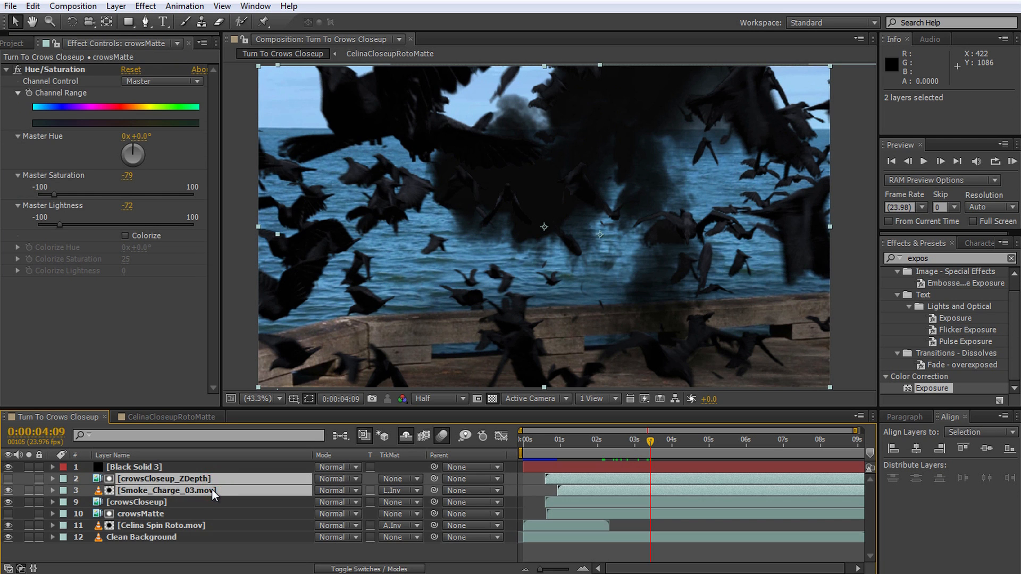
key("Delete")
left_click_drag(643, 445, 572, 464)
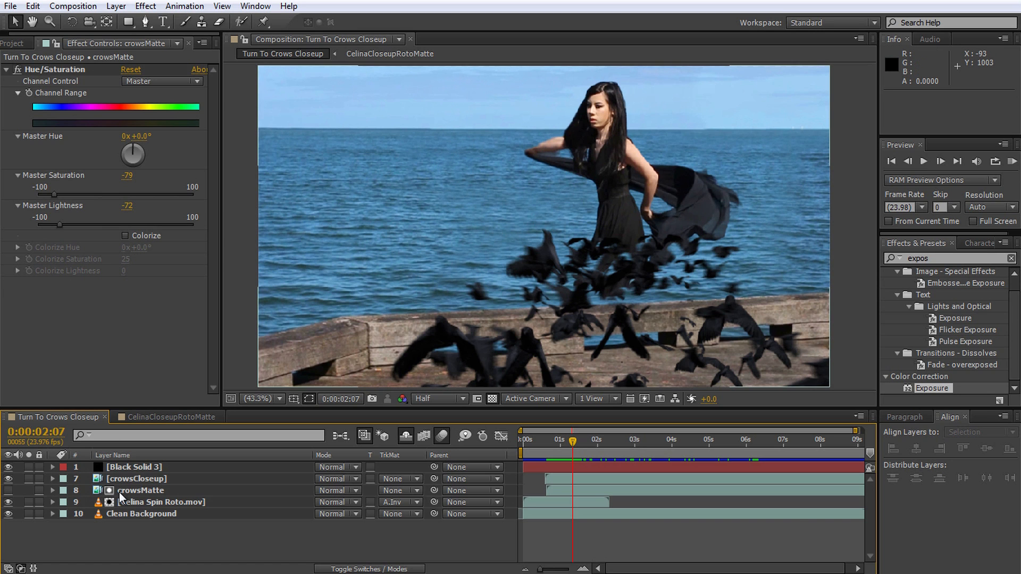
Step: Duplicate Celina Spin Roto.mov and crowsCloseup, stacking the crowsCloseup copy over the roto copy directly above the original crowsCloseup layer
left_click(178, 506)
key("ctrl+d")
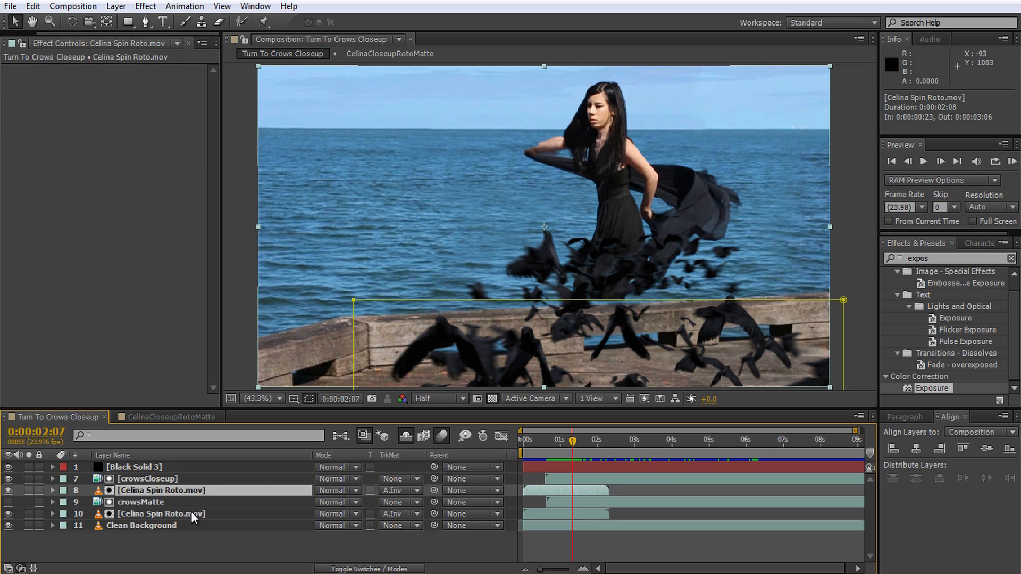
left_click(169, 479)
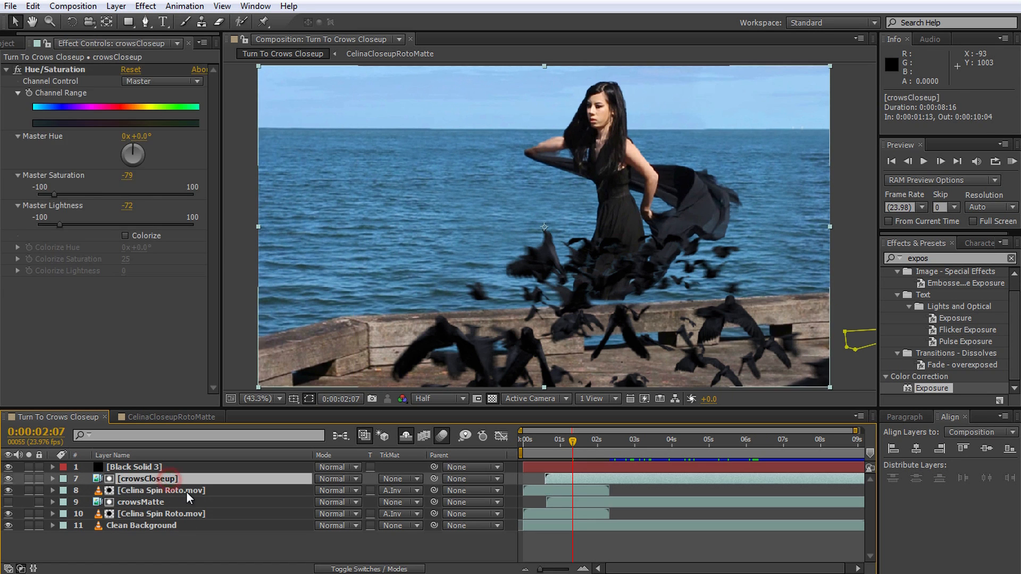
key("ctrl+d")
left_click_drag(183, 502, 181, 485)
Step: Pre-compose the duplicated crowsCloseup and Celina Spin Roto.mov layers as "Dark Shadow", moving all attributes into the new composition
left_click(171, 478, "shift")
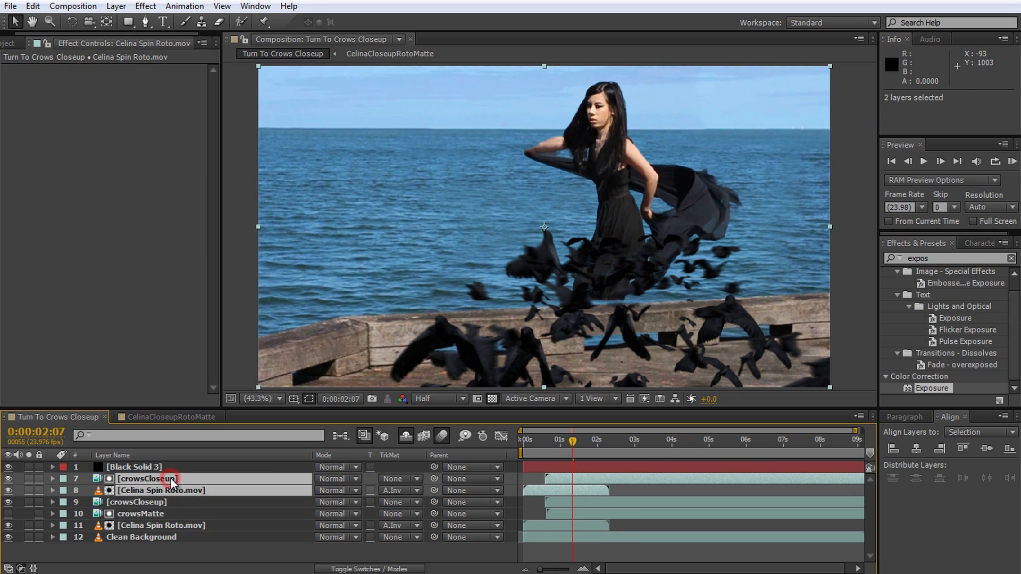
key("ctrl+shift+c")
type("Dark Shadow")
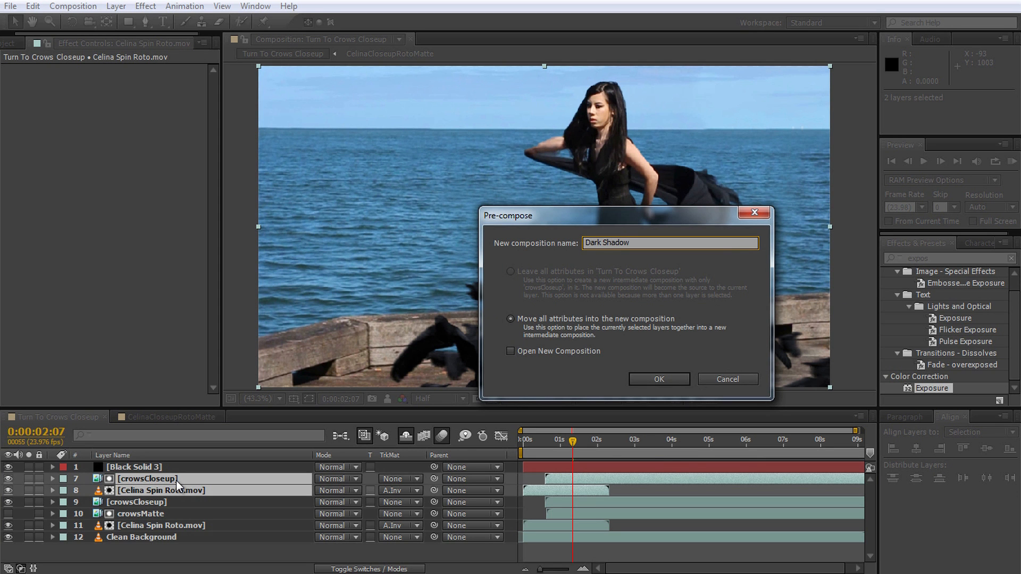
key("Return")
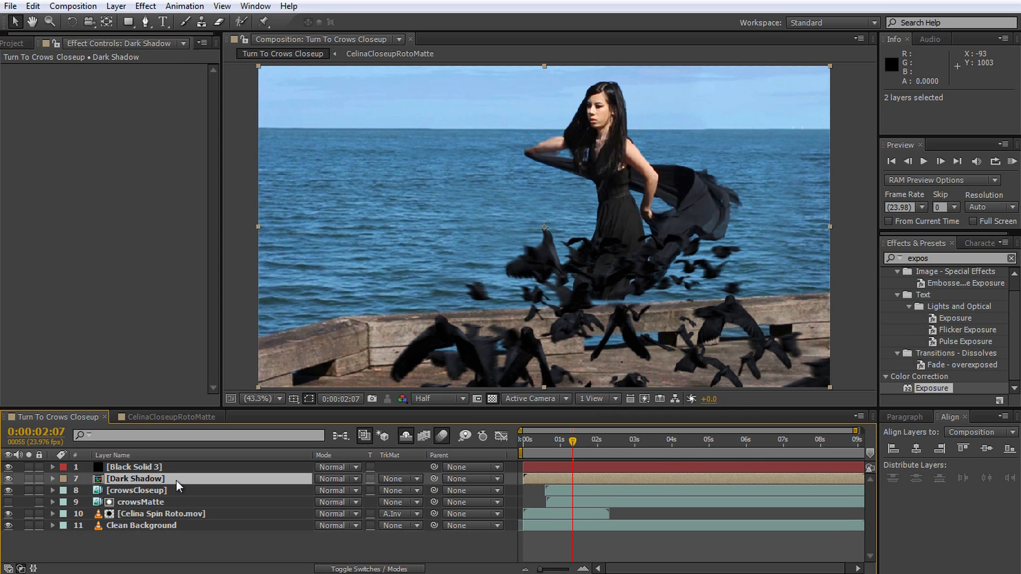
Step: Open the Dark Shadow composition, hide crowsCloseup, and set the Celina Spin Roto.mov track matte to Alpha Matte
double_click(176, 480)
left_click_drag(591, 439, 574, 453)
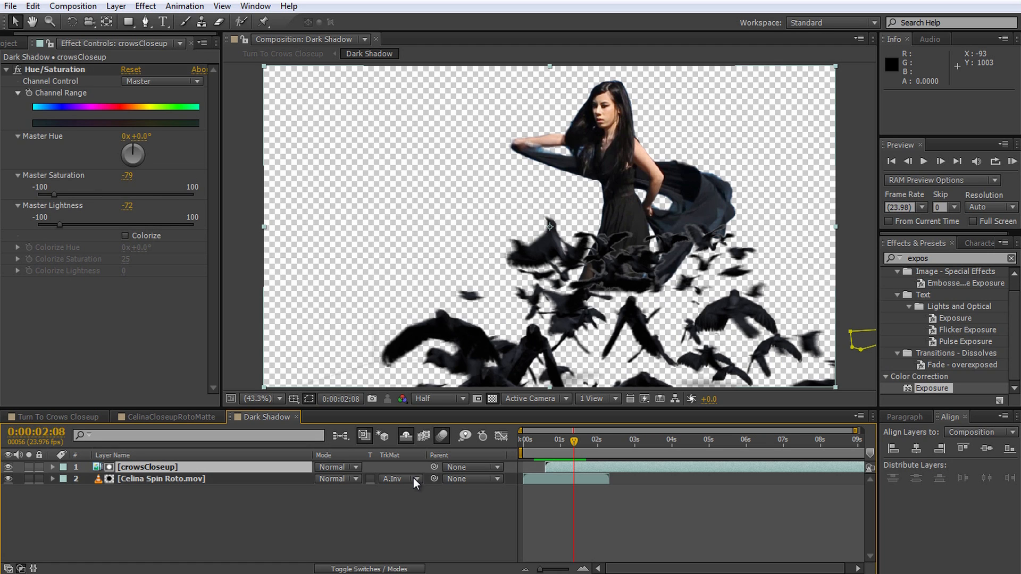
left_click(8, 467)
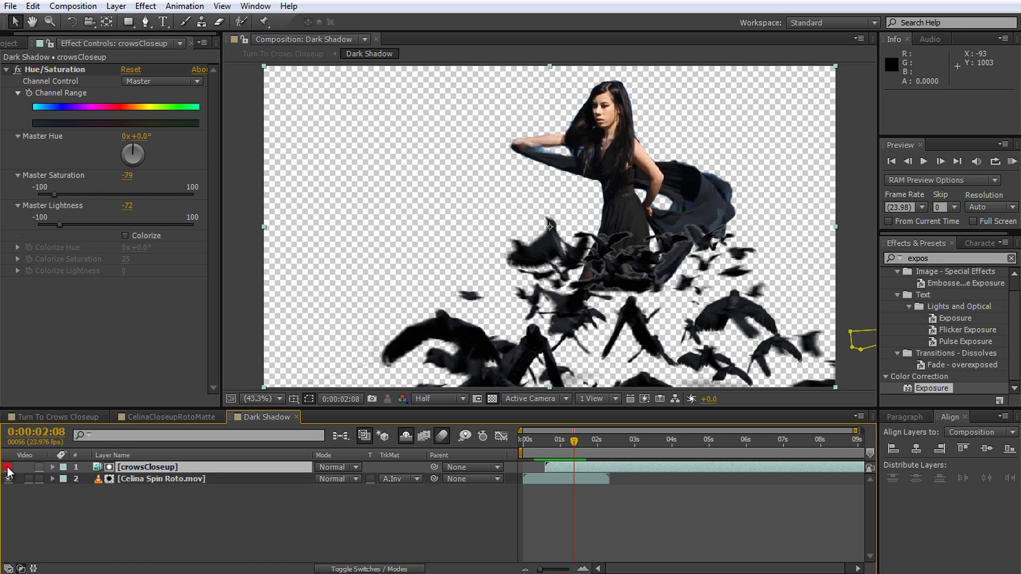
left_click(398, 474)
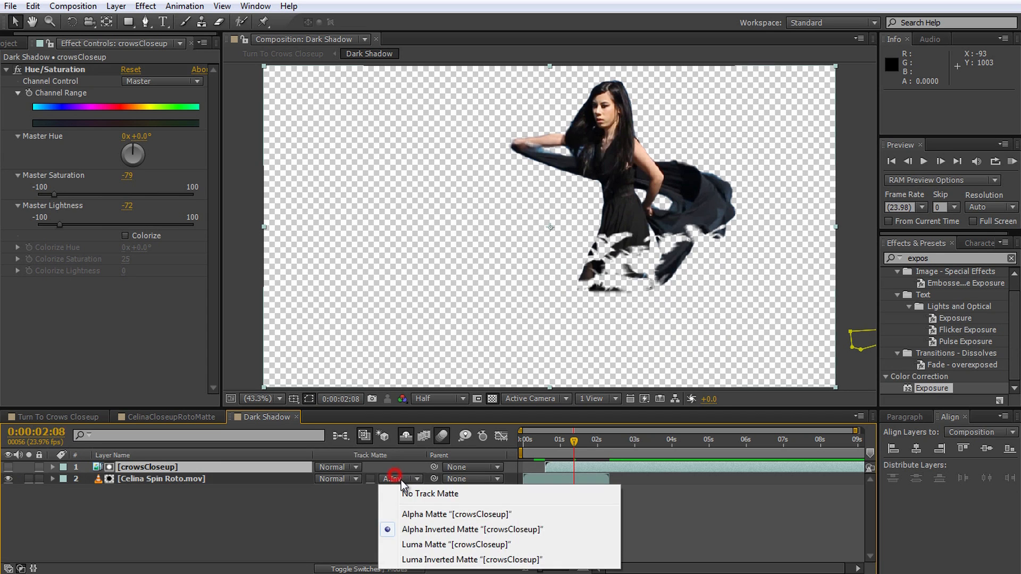
left_click(423, 514)
Step: Shift crowsCloseup three frames earlier in Dark Shadow so it starts at 0:00:01:10
left_click_drag(574, 442, 566, 469)
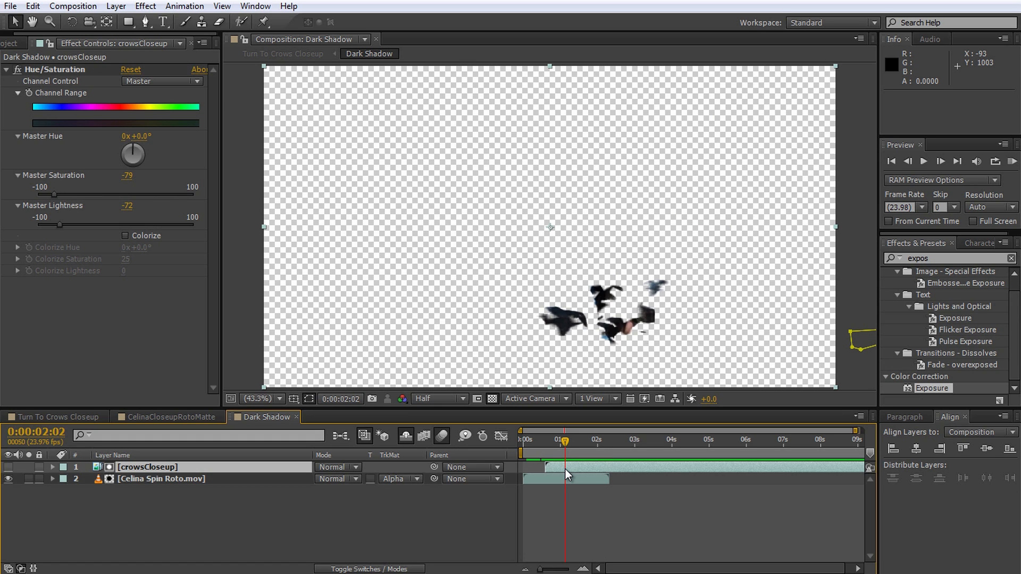
left_click(570, 469)
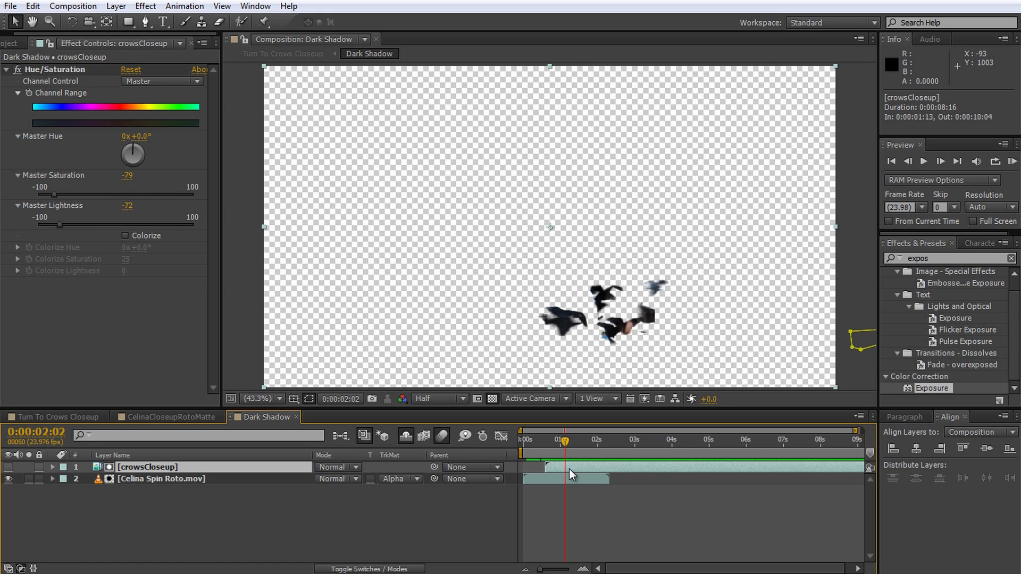
mouse_move(569, 469)
left_mouse_down()
mouse_move(554, 445)
mouse_move(544, 454)
mouse_move(598, 464)
mouse_move(563, 465)
left_mouse_up()
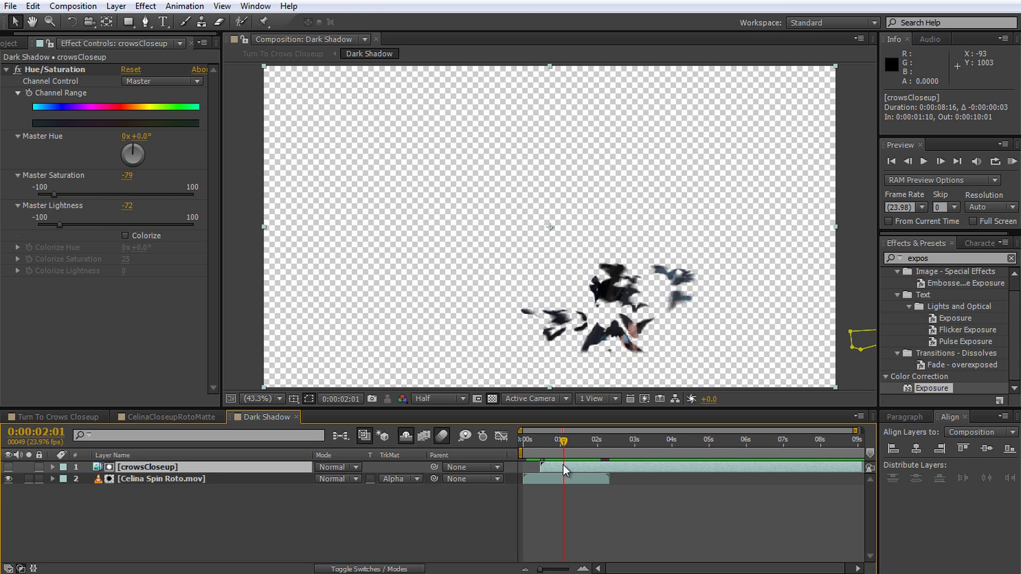
Step: In Turn To Crows Closeup, apply Hue/Saturation to Dark Shadow with Master Saturation -74 and Master Lightness -65, and check it at 0:00:02:16
left_click(52, 416)
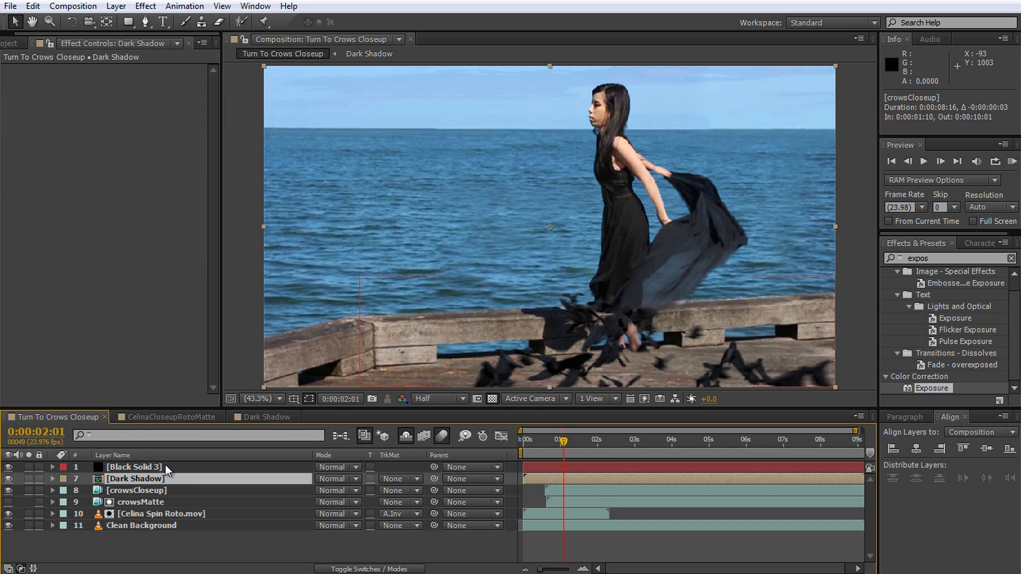
key("ctrl+5")
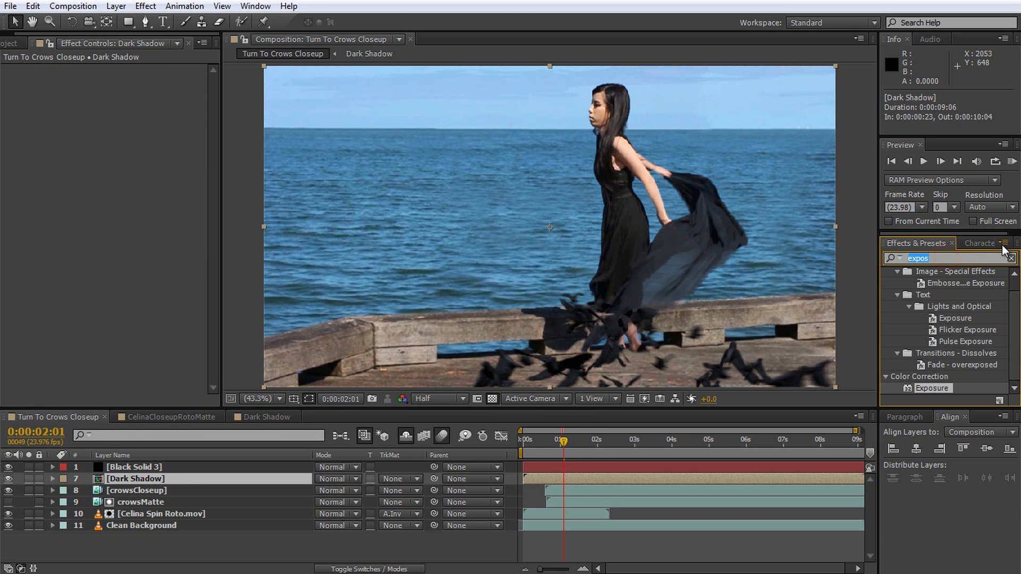
type("hue")
double_click(930, 333)
left_click_drag(117, 193, 51, 200)
left_click_drag(113, 225, 65, 223)
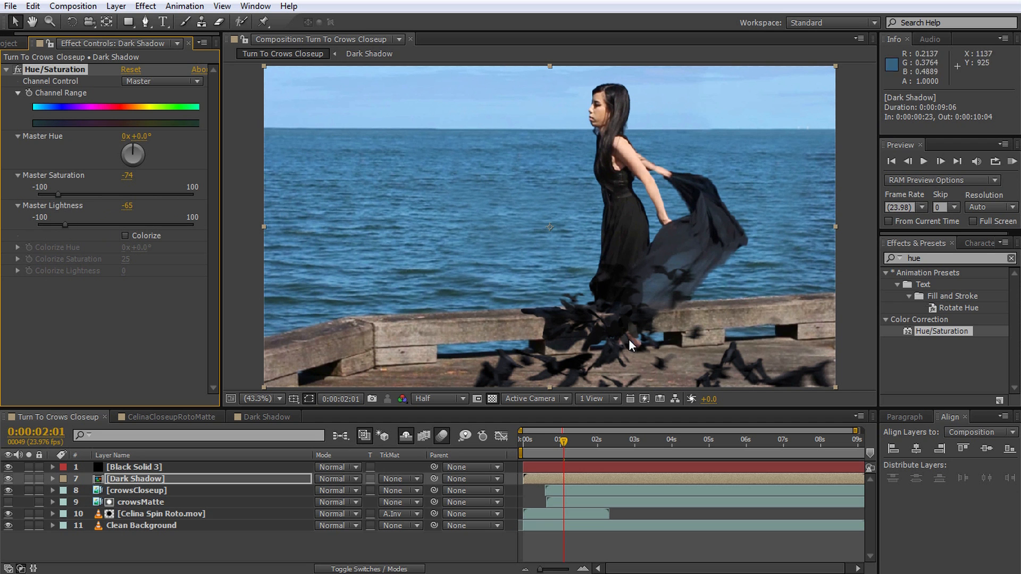
left_click_drag(540, 439, 586, 446)
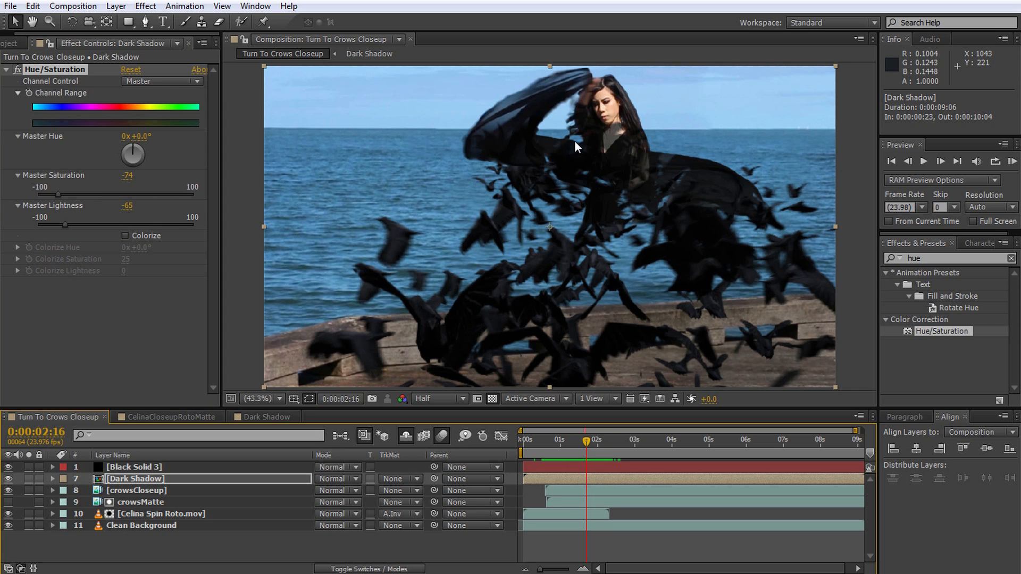
Step: Move crowsCloseup inside Dark Shadow back to start at 0:00:01:13, and check the main composition at 0:00:02:06
double_click(183, 479)
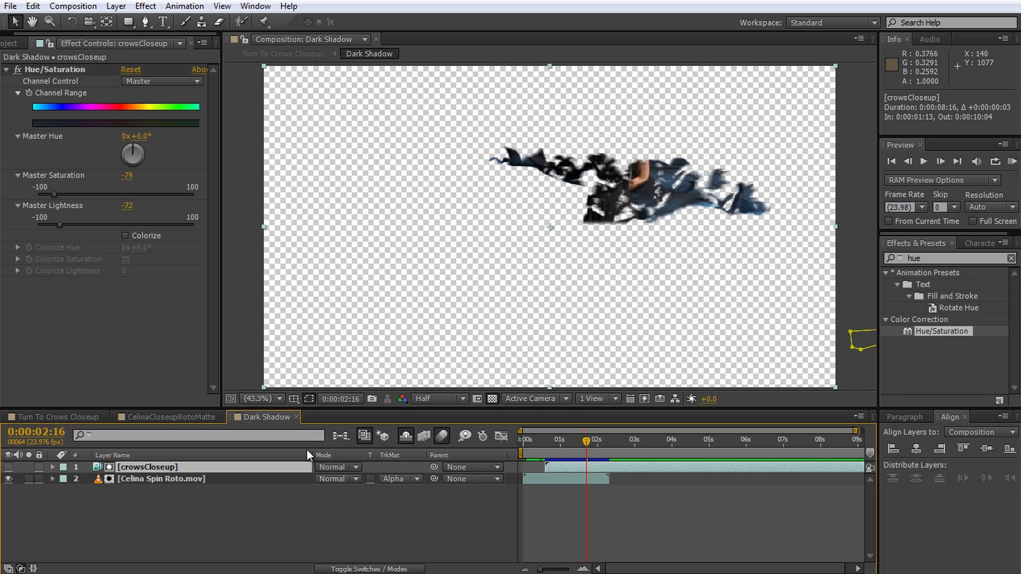
left_click(81, 421)
mouse_move(579, 442)
left_mouse_down()
mouse_move(553, 448)
mouse_move(566, 454)
left_mouse_up()
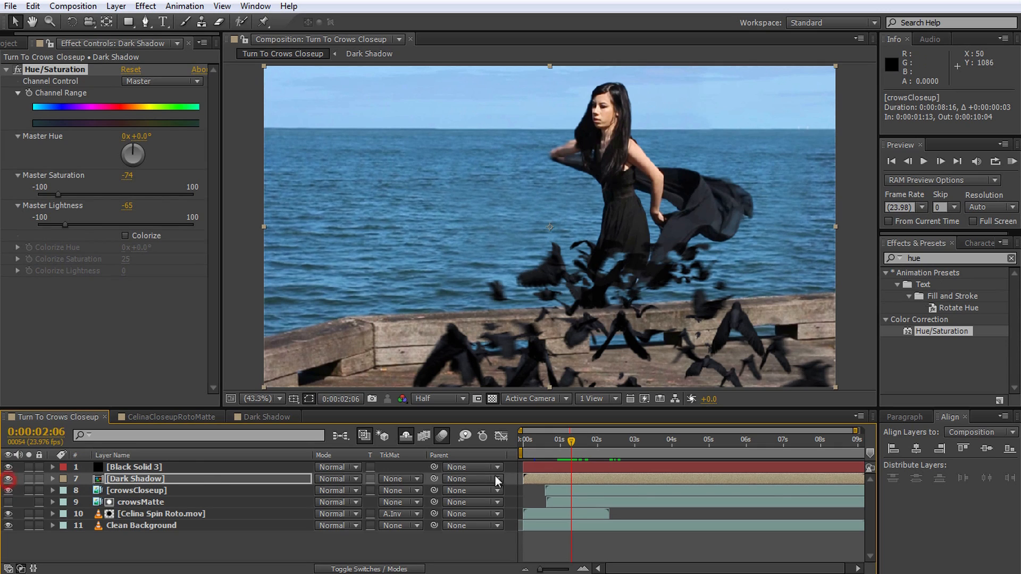
Step: Deselect all layers and play a RAM preview of Turn To Crows Closeup from 0:00:00:23
left_click_drag(579, 437, 514, 453)
left_click(409, 541)
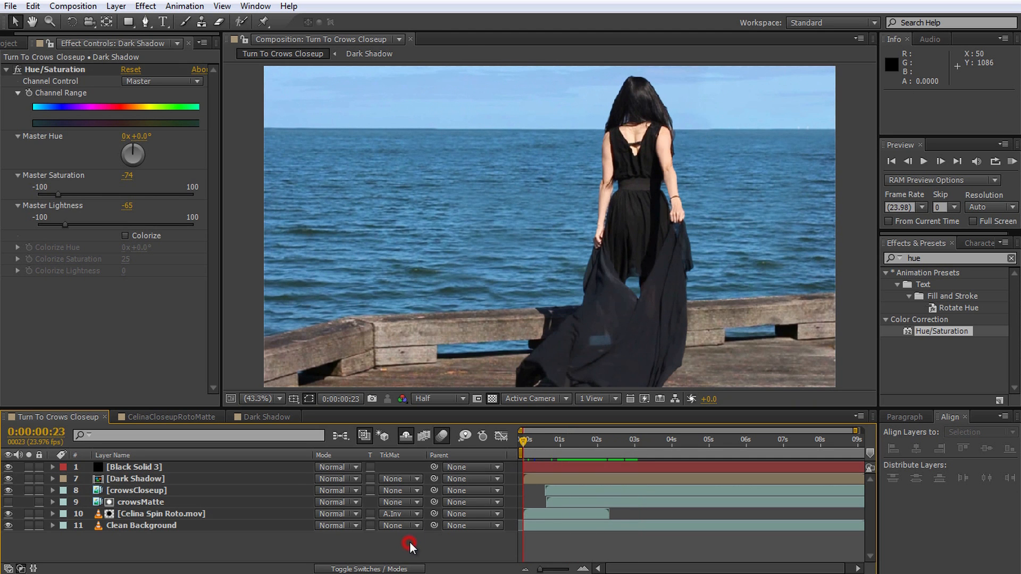
key("KP_0")
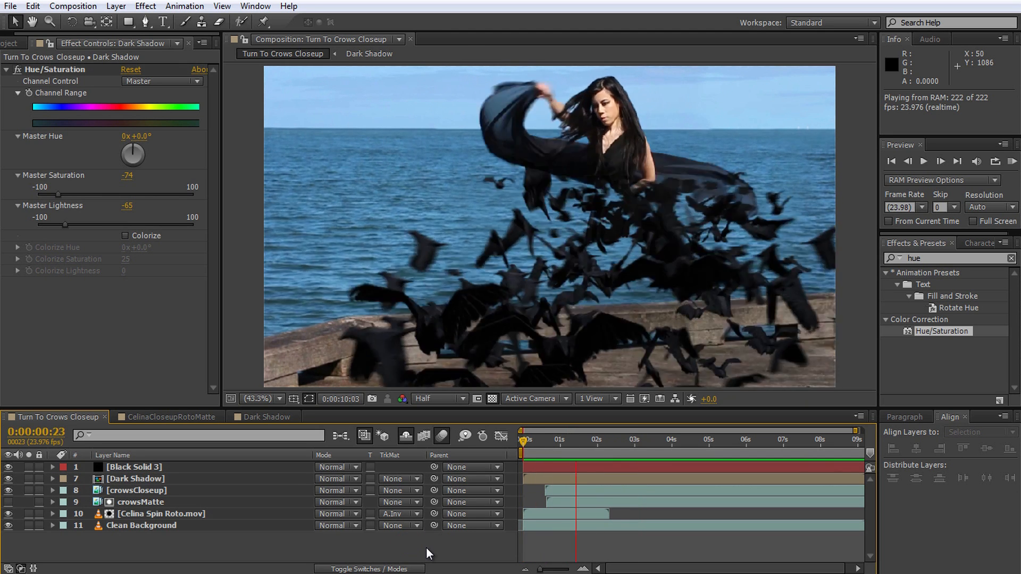